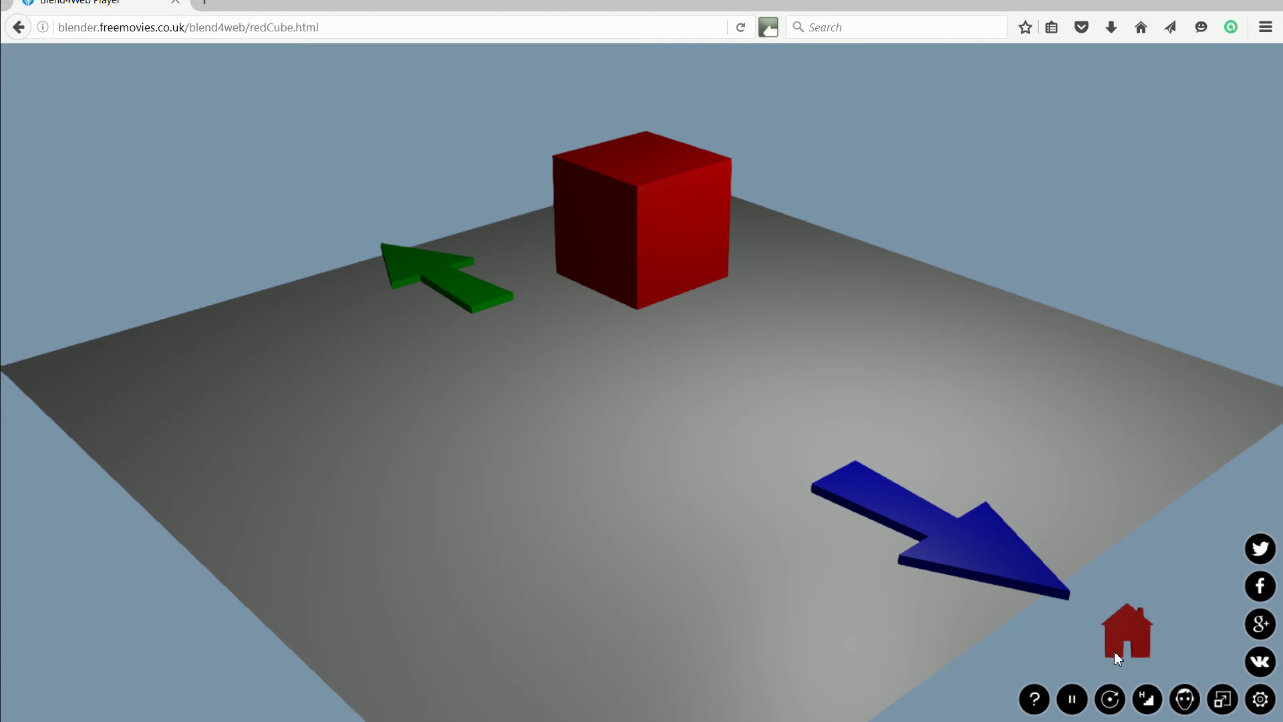
Step: Follow the home icon from the redCube scene, then the greenSphere scene, back to the Web Gallery
left_click(1145, 632)
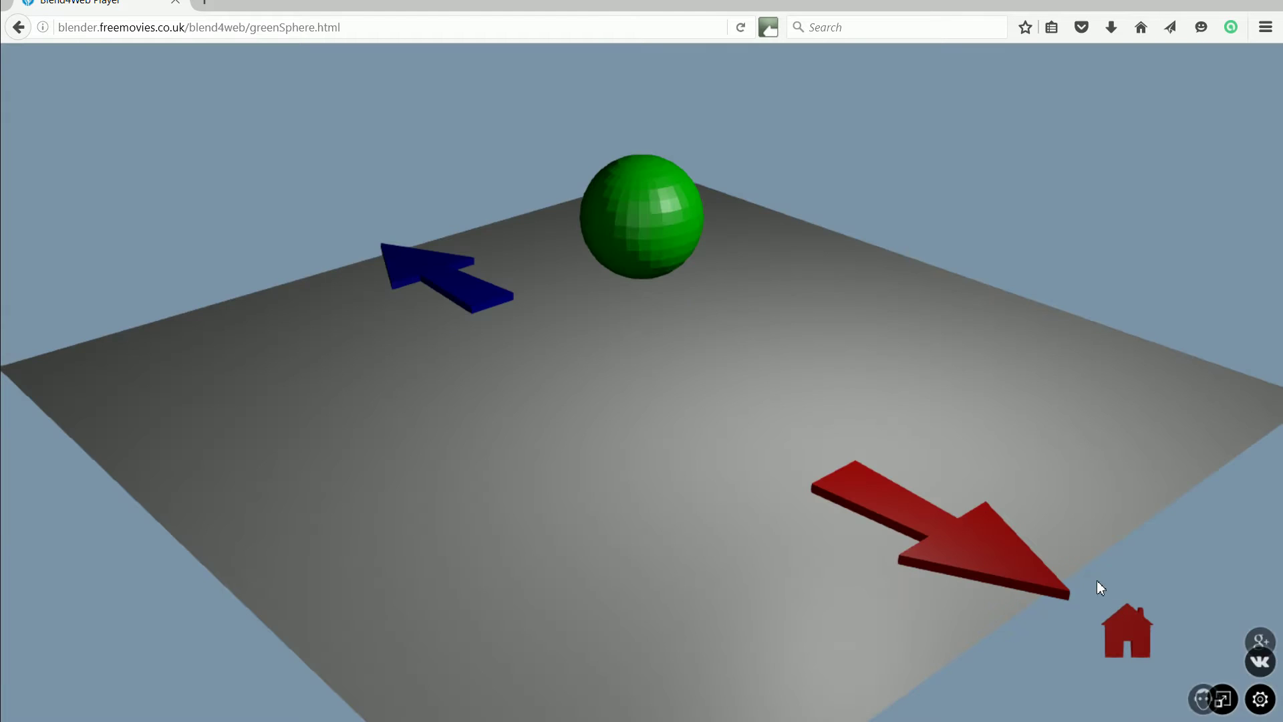
left_click(1124, 621)
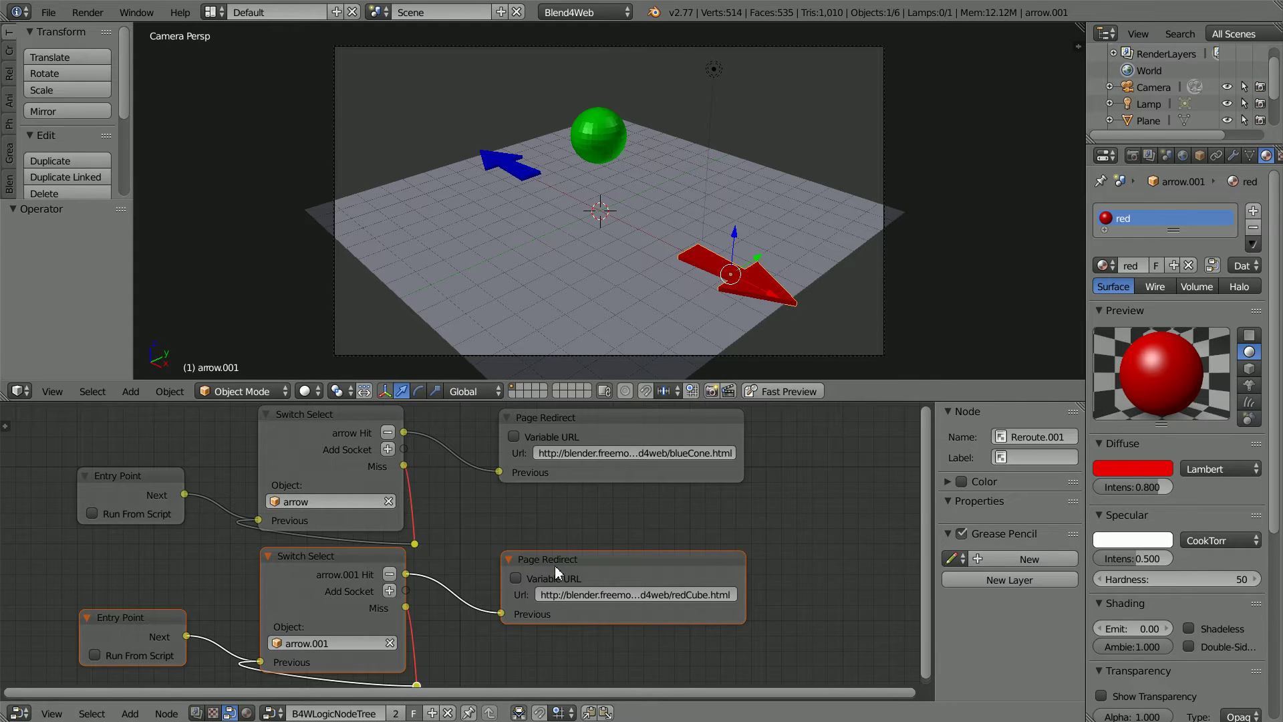
left_click(601, 599)
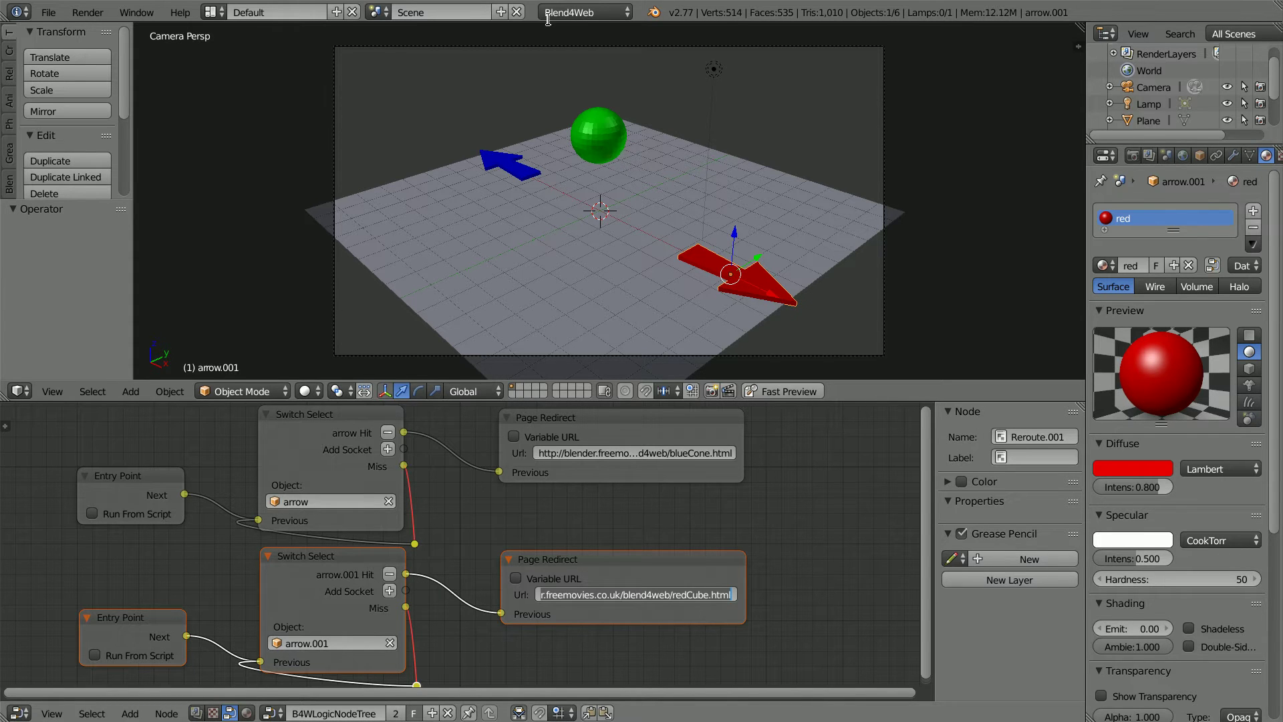
key("Return")
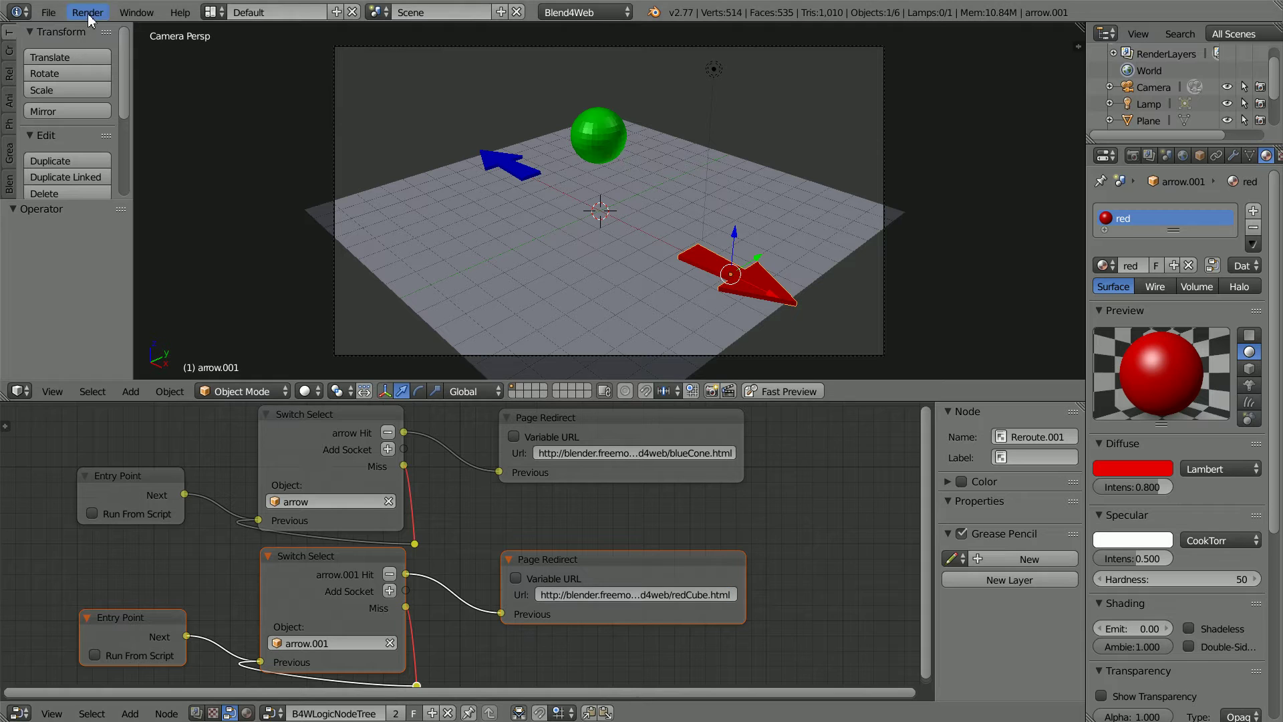
Step: Append the 'home' object from hyperLink/home4.blend via File > Append
left_click(48, 15)
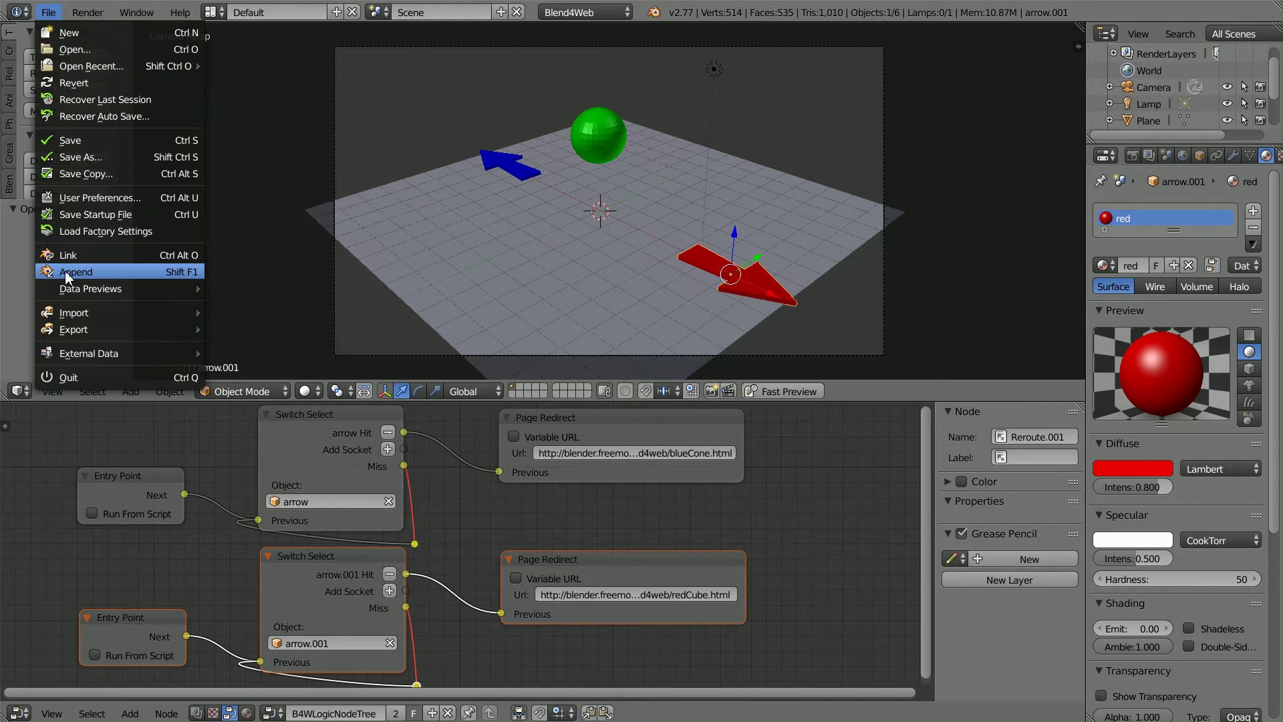
left_click(107, 278)
left_click(223, 91)
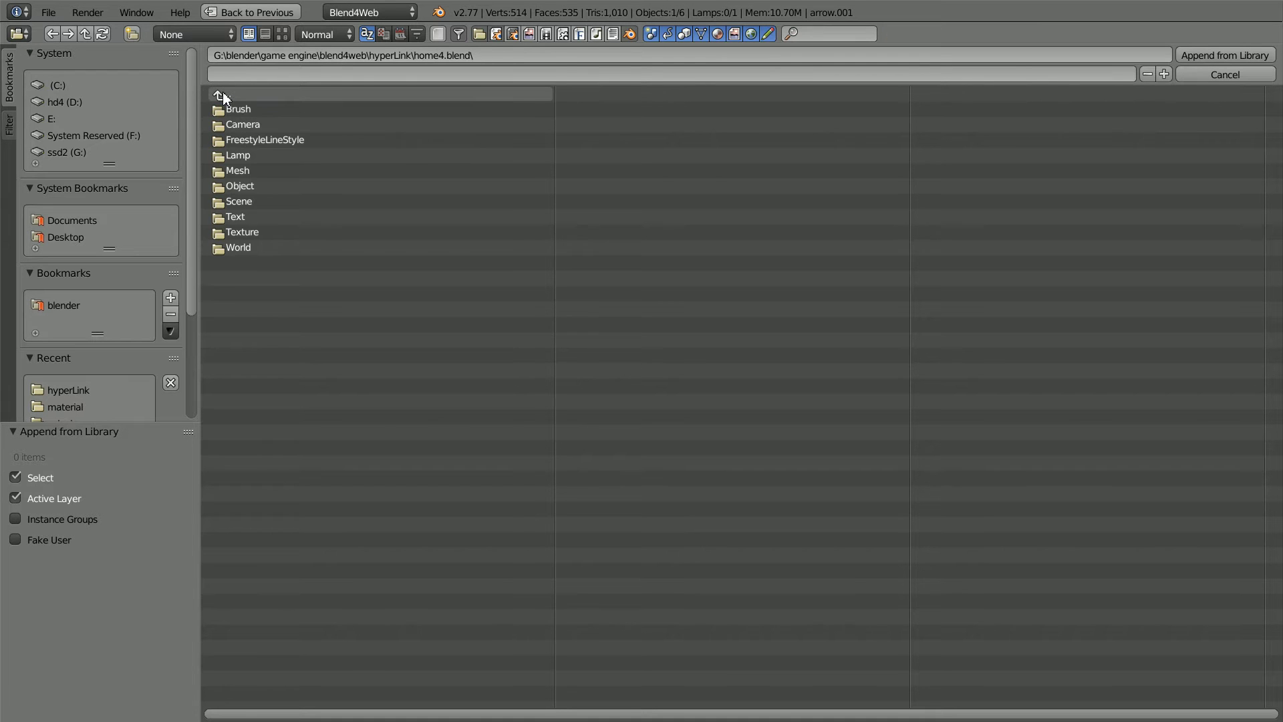
left_click(223, 91)
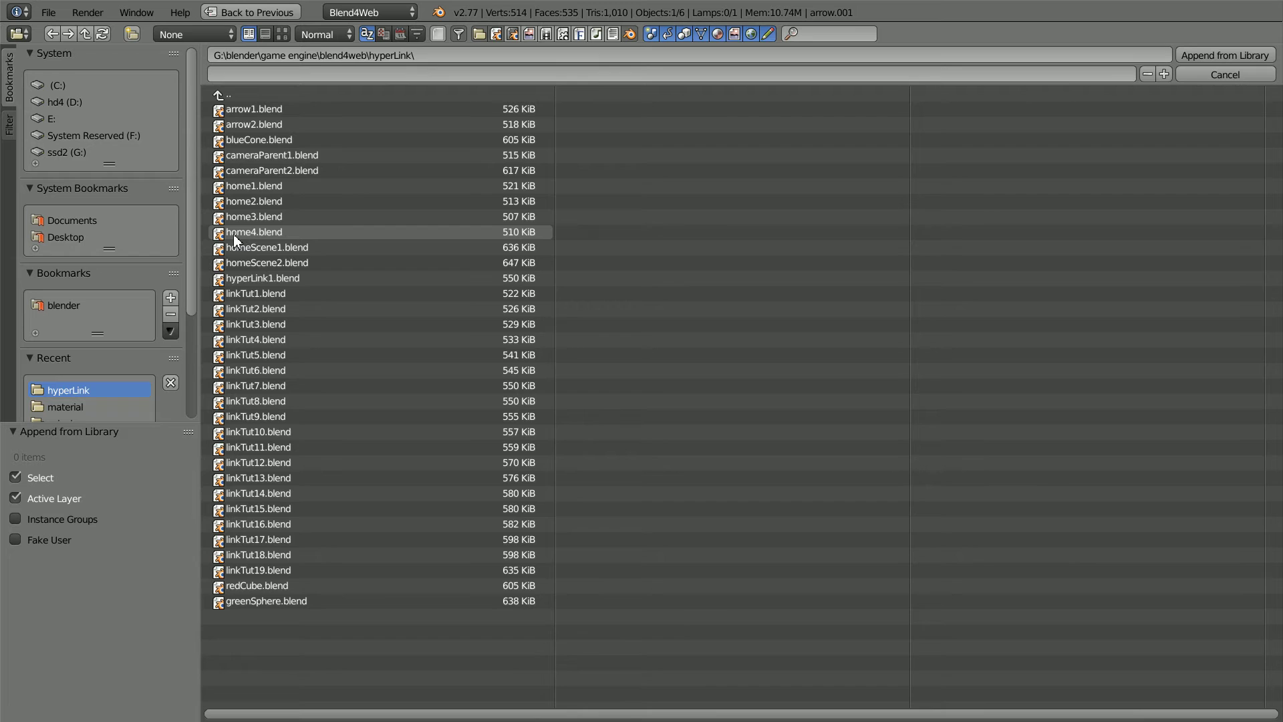
left_click(249, 233)
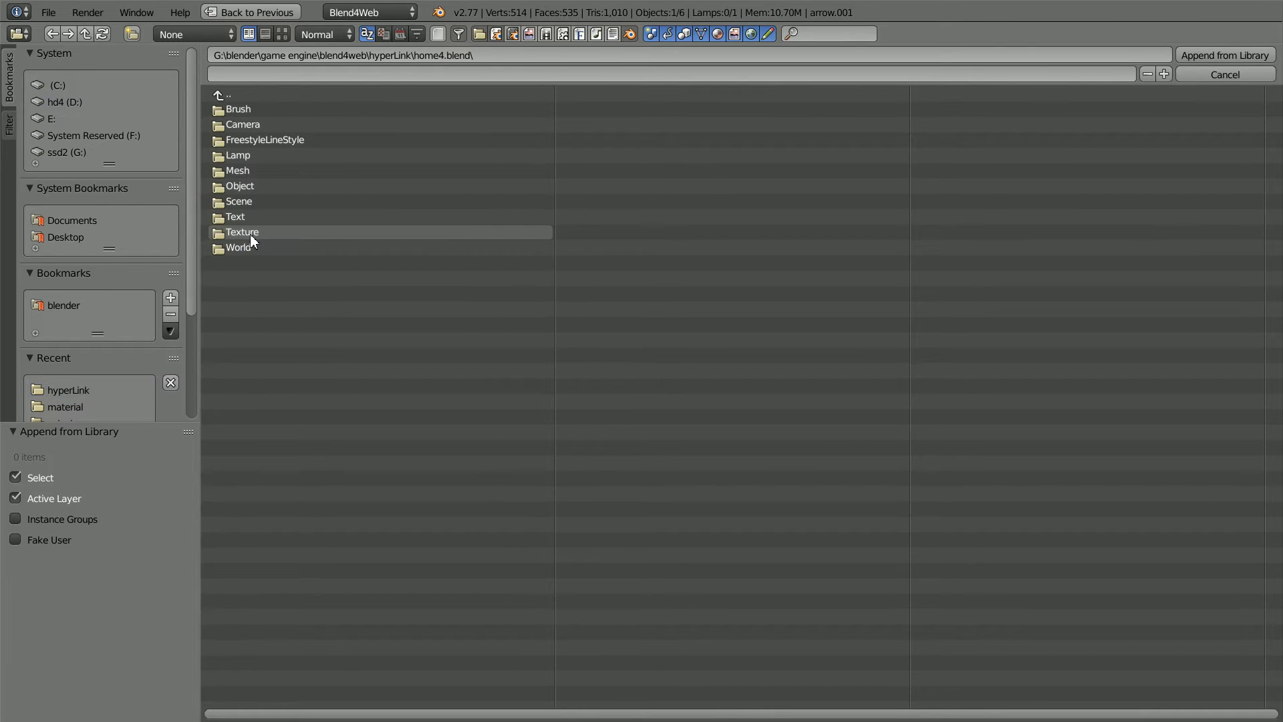
left_click(234, 189)
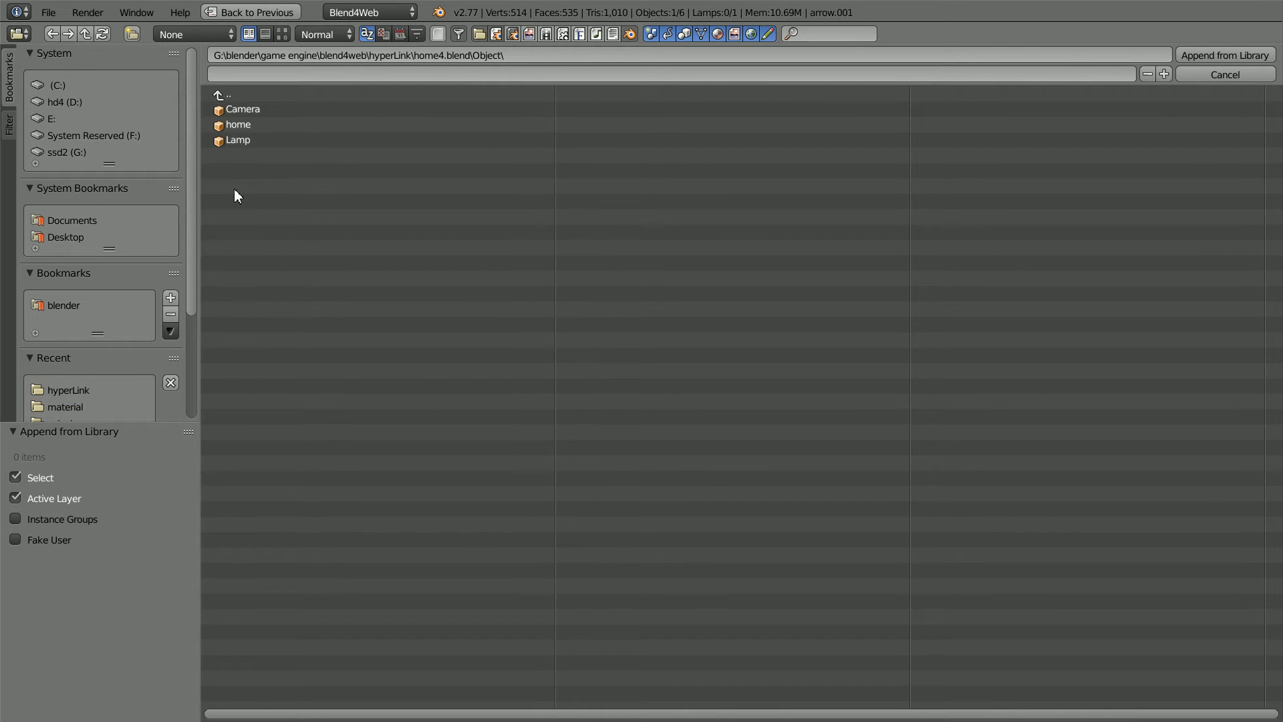
left_click(243, 129)
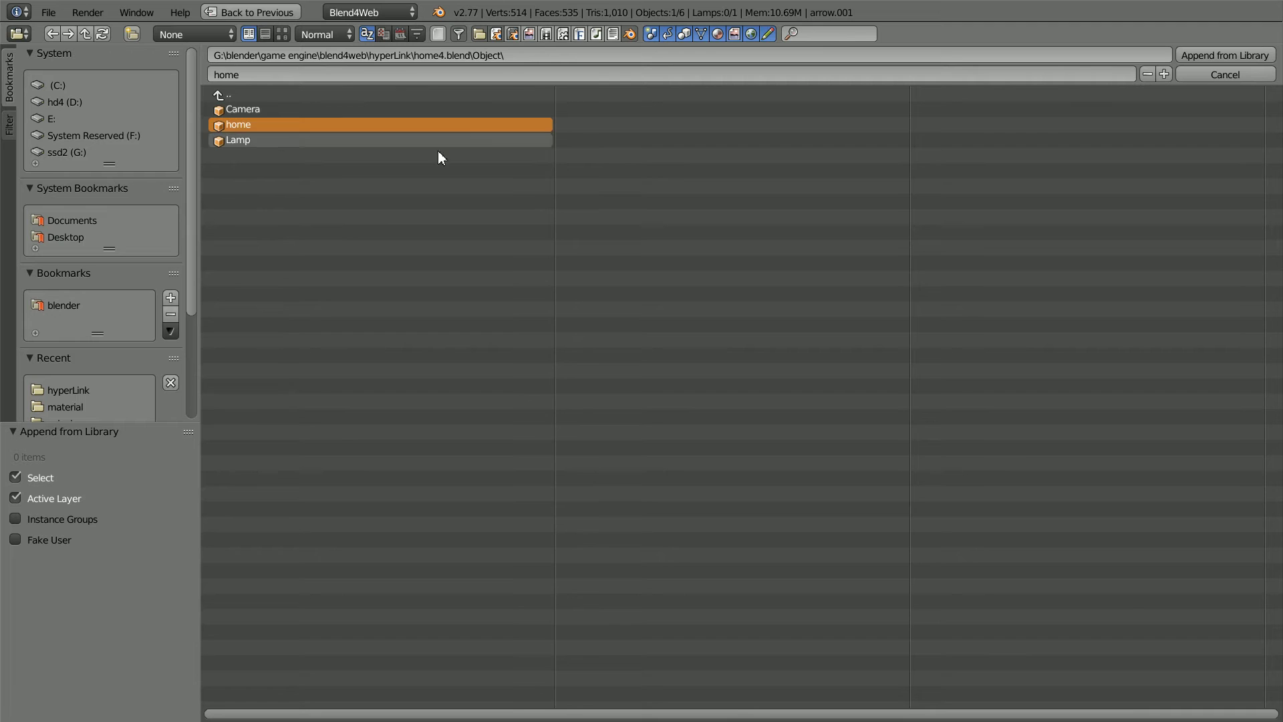
left_click(1187, 59)
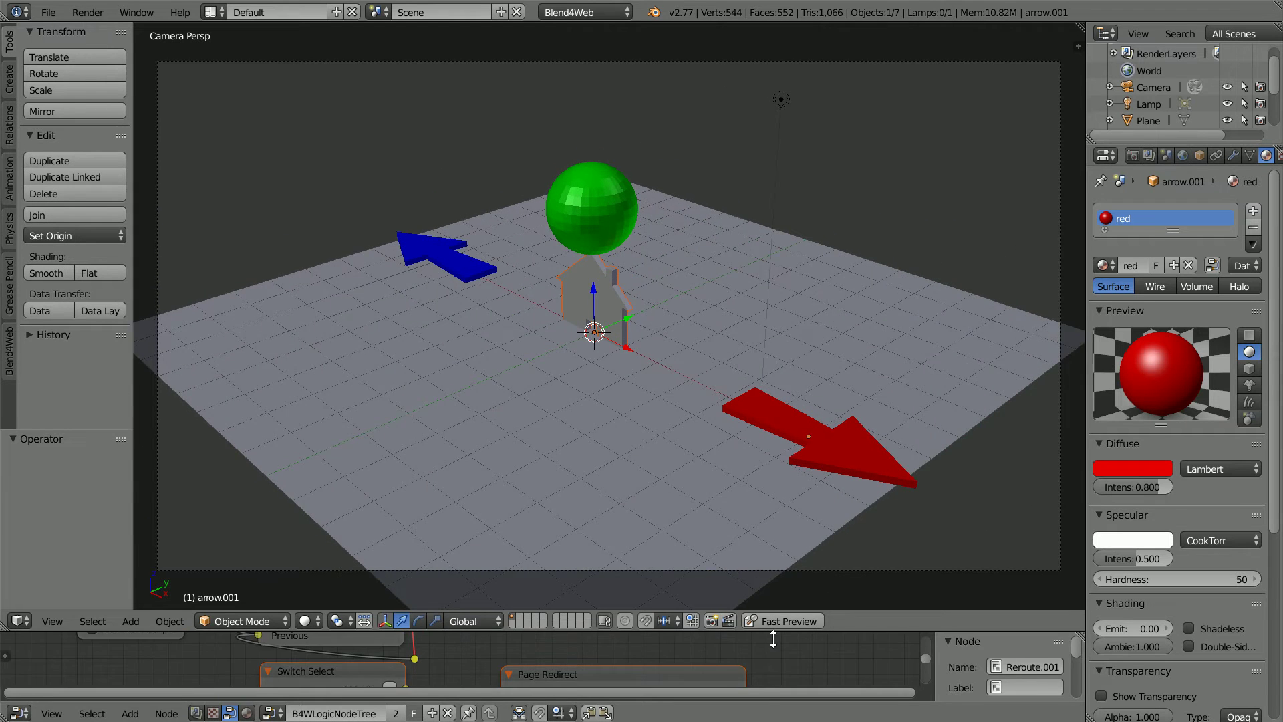
Step: Enlarge the 3D view over the logic editor and switch it to Quad View
left_click_drag(842, 402, 759, 702)
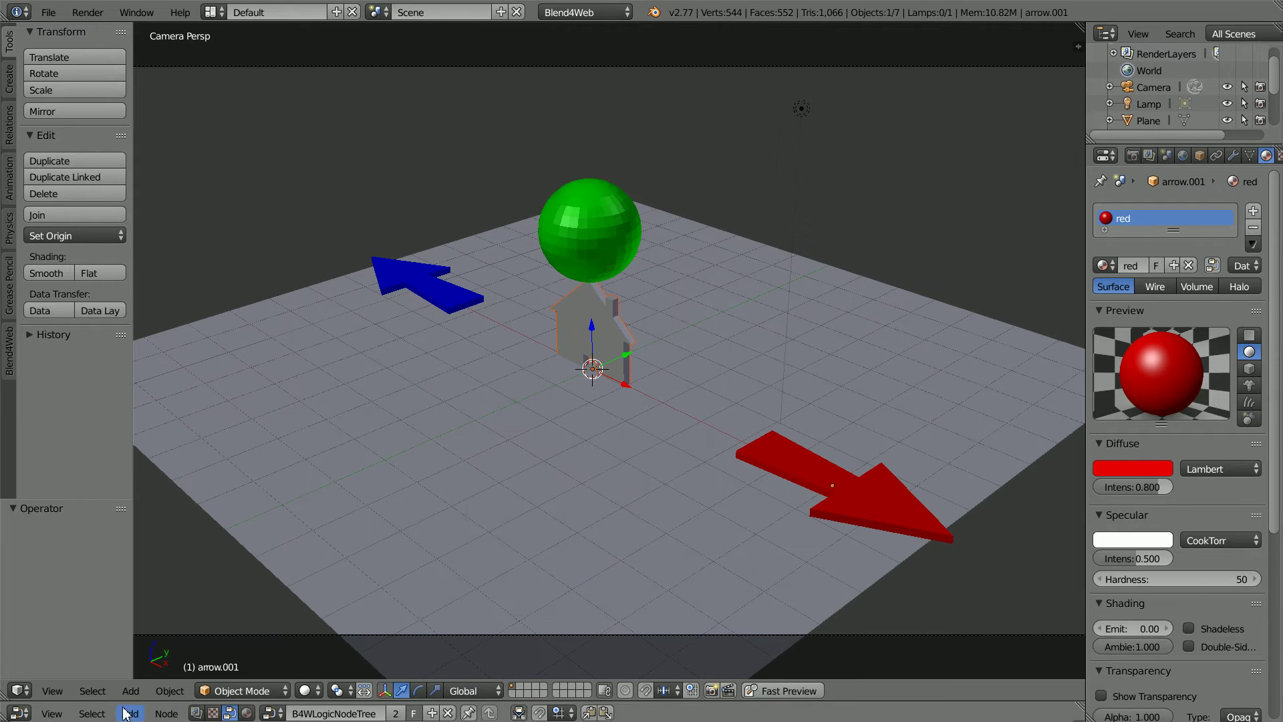
left_click(51, 690)
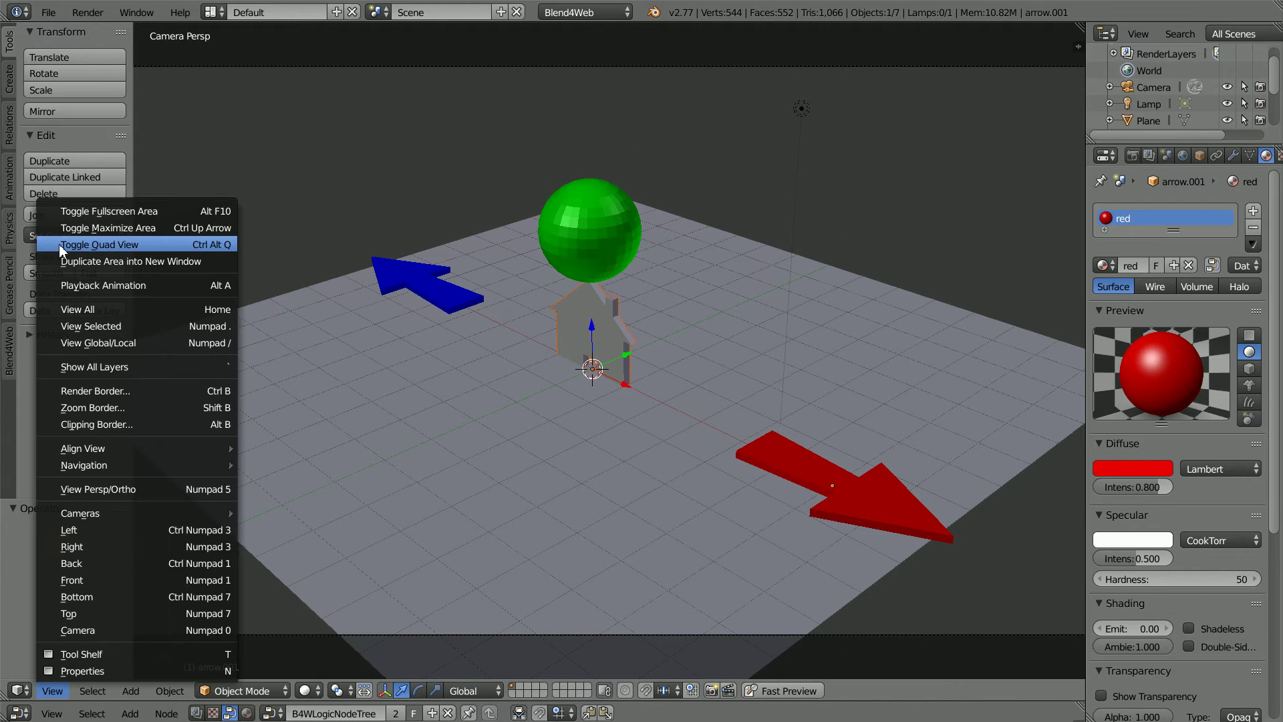
left_click(138, 245)
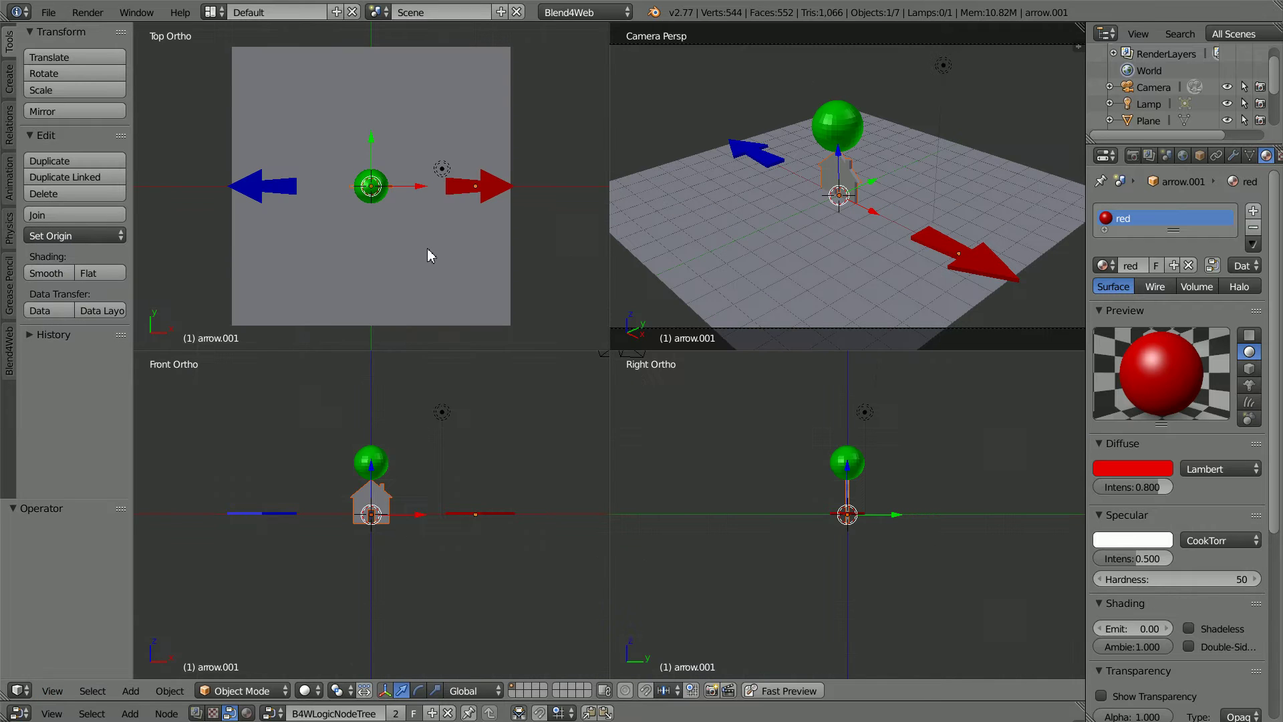
scroll(438, 267, "down", 1)
scroll(440, 268, "down", 1)
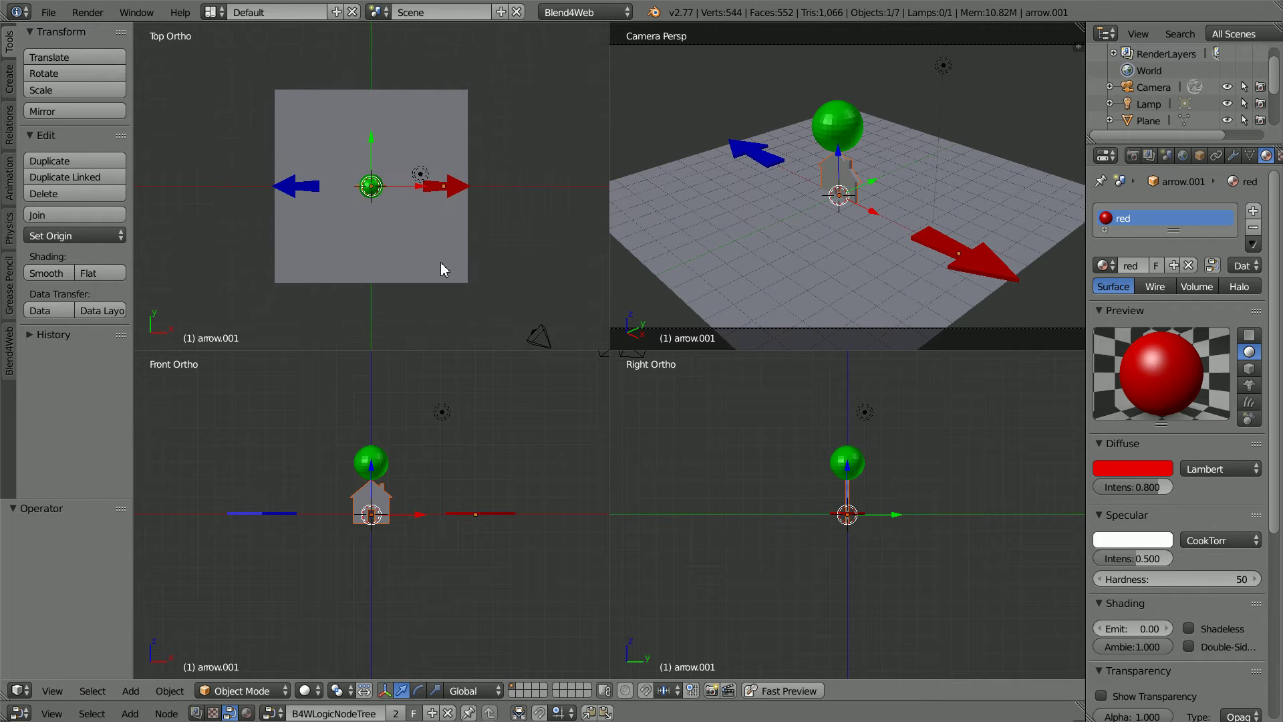
scroll(441, 269, "down", 1)
scroll(480, 395, "down", 1)
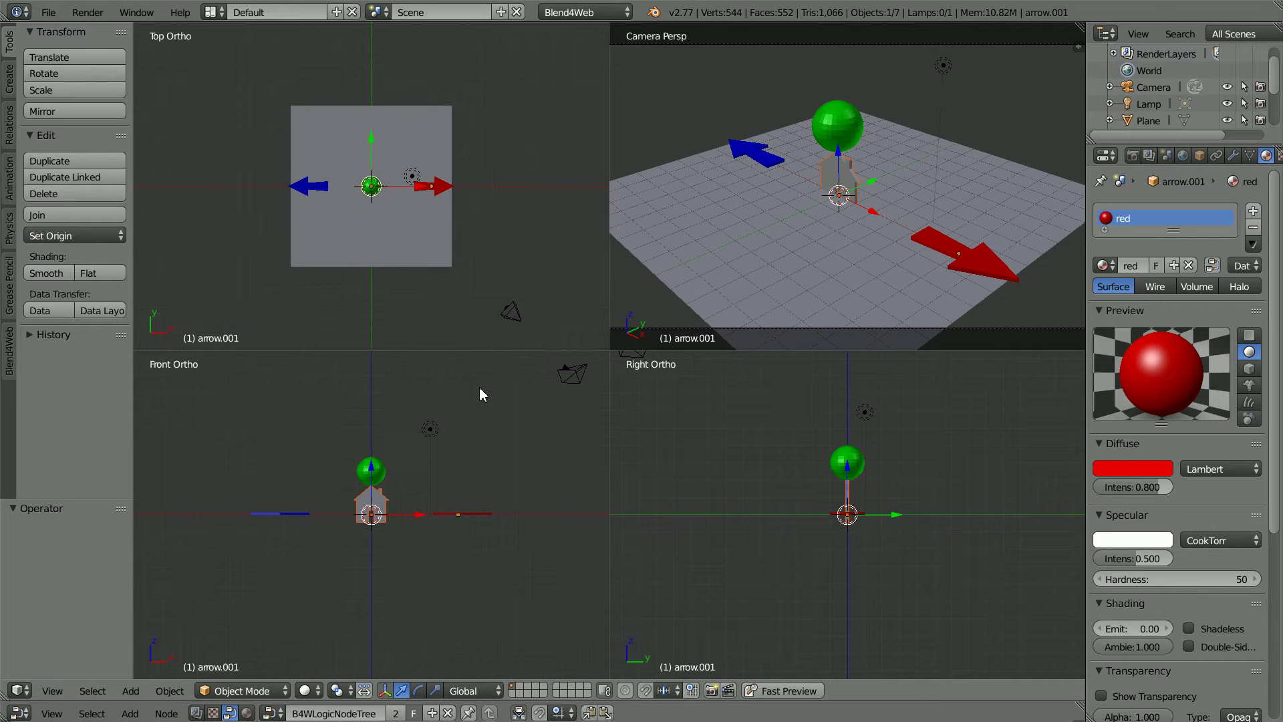
scroll(480, 395, "down", 1)
scroll(644, 425, "down", 1)
scroll(650, 423, "down", 1)
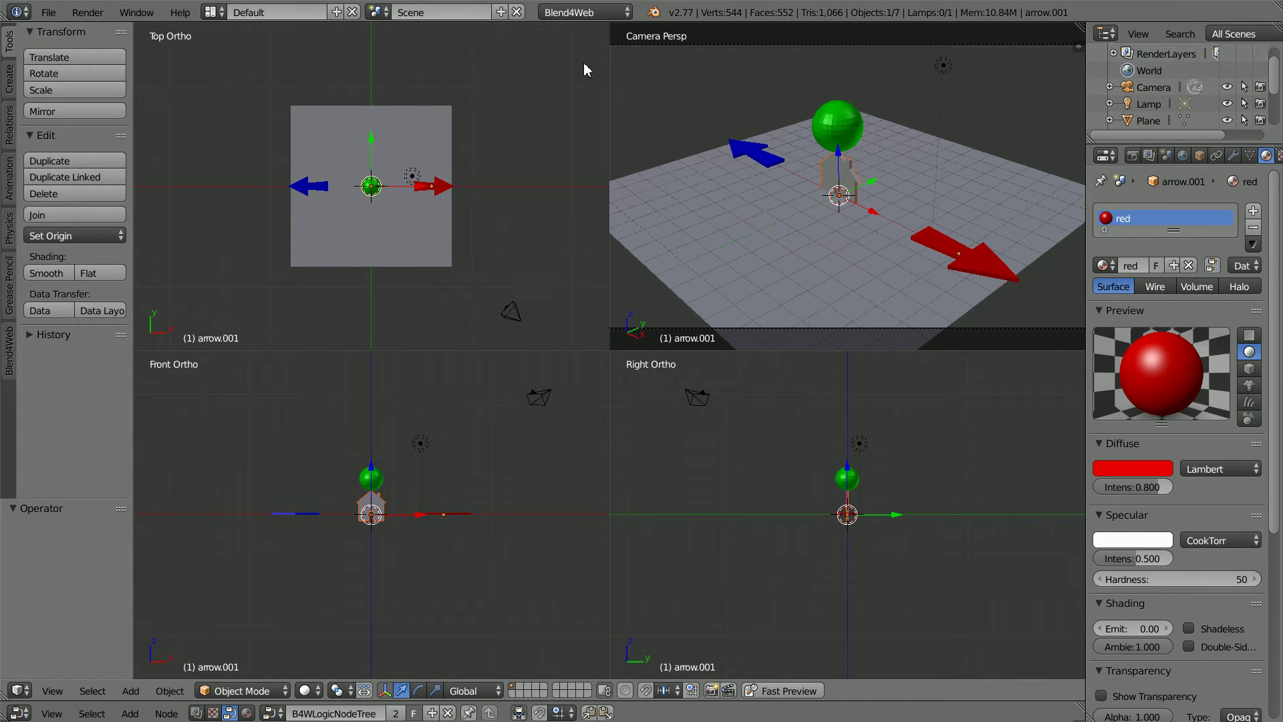
Step: Select the home object and set its parent to Camera
left_click(825, 128)
left_click(833, 178)
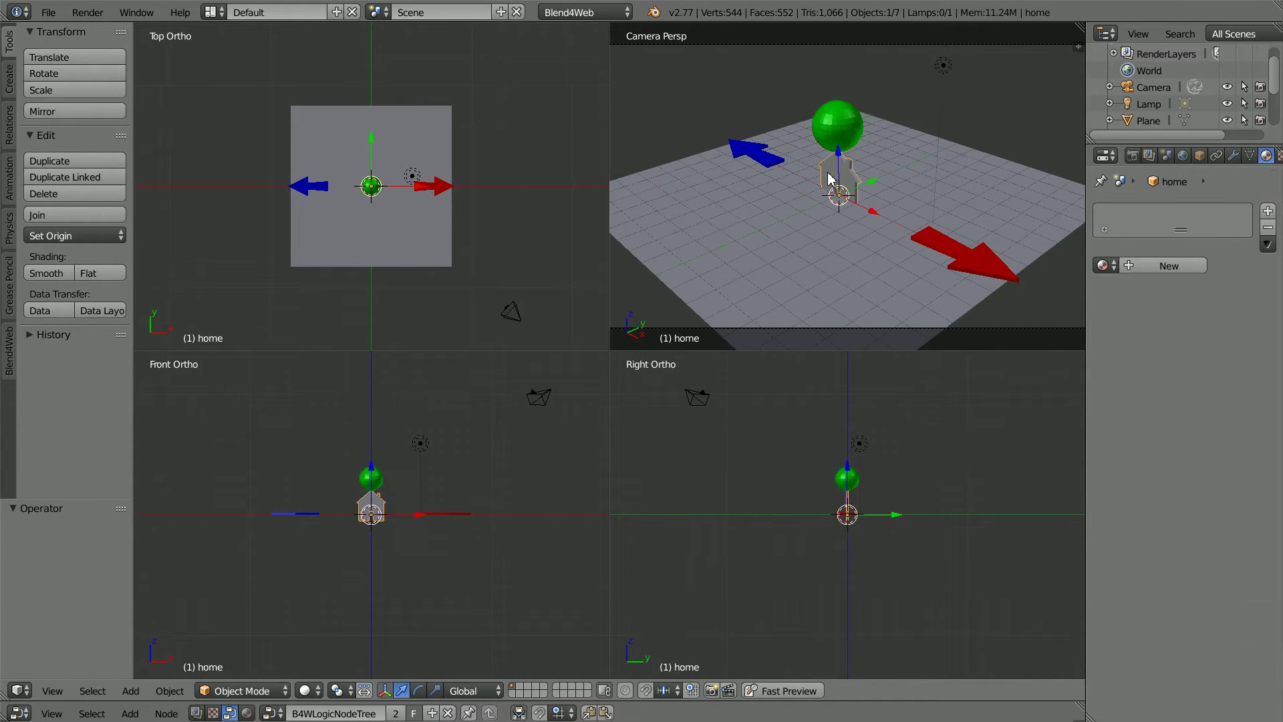
left_click(1199, 158)
left_click_drag(1274, 229, 1277, 481)
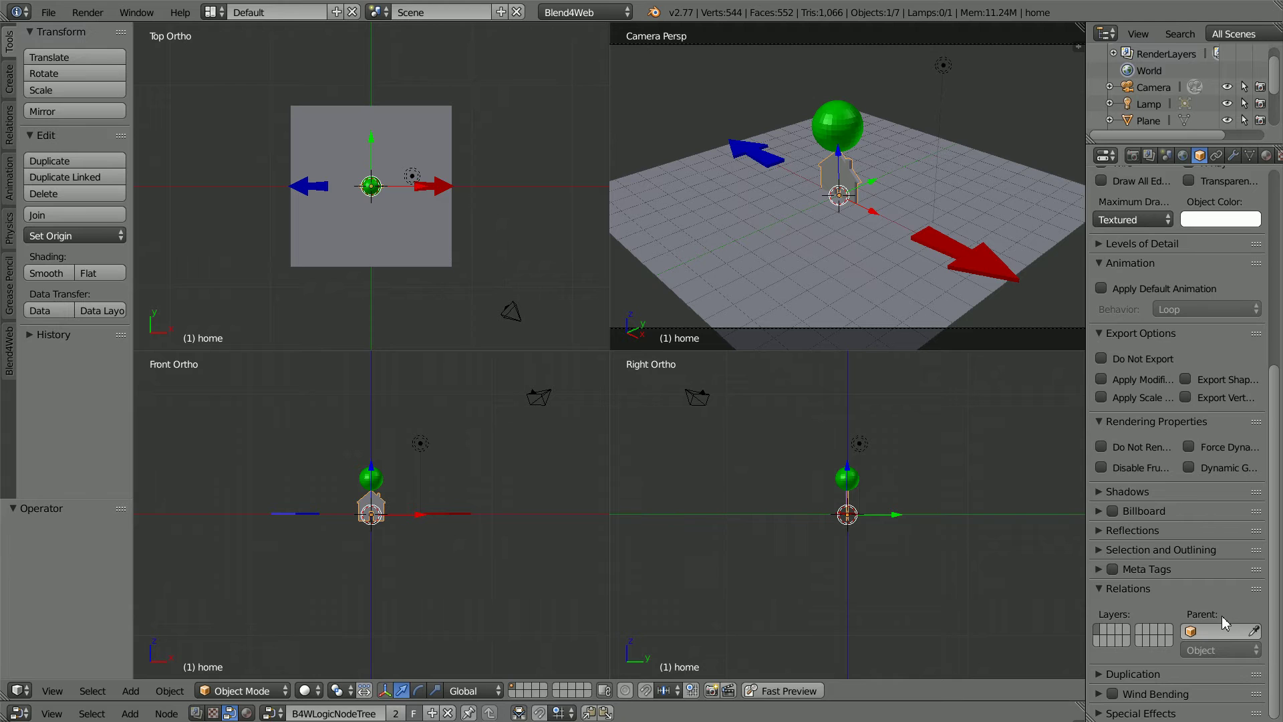
left_click(1228, 630)
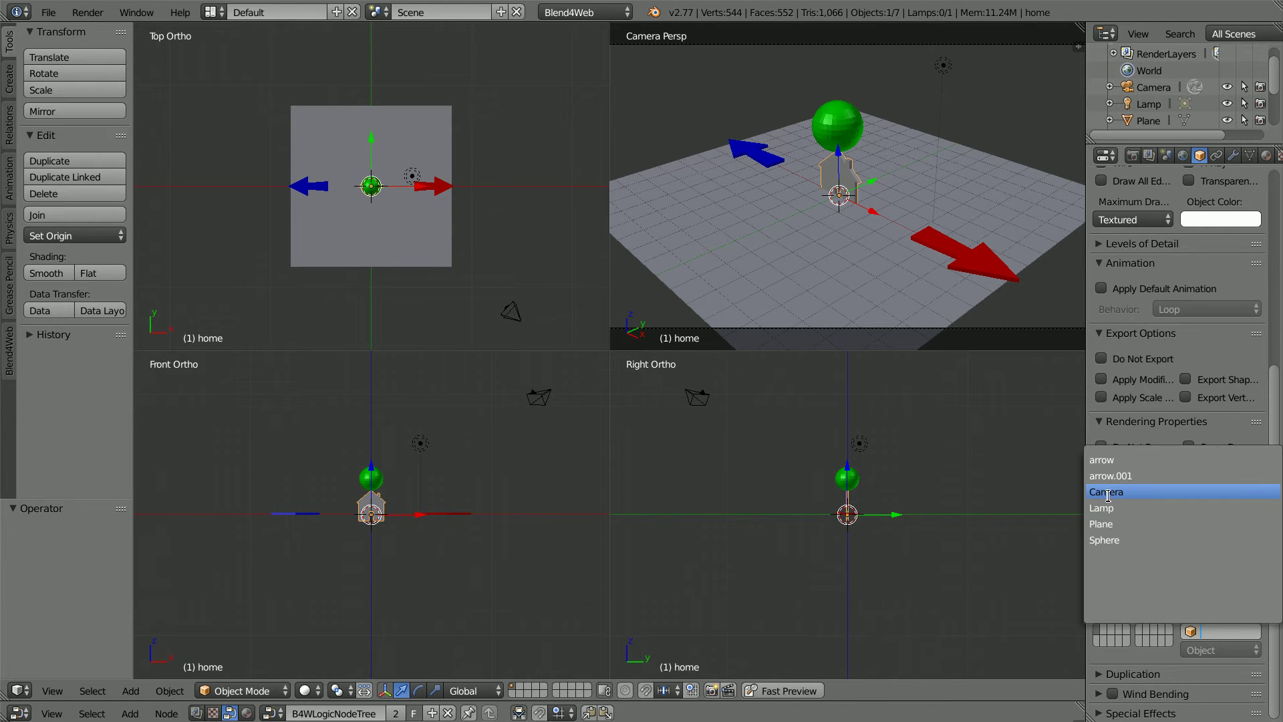
left_click(1151, 492)
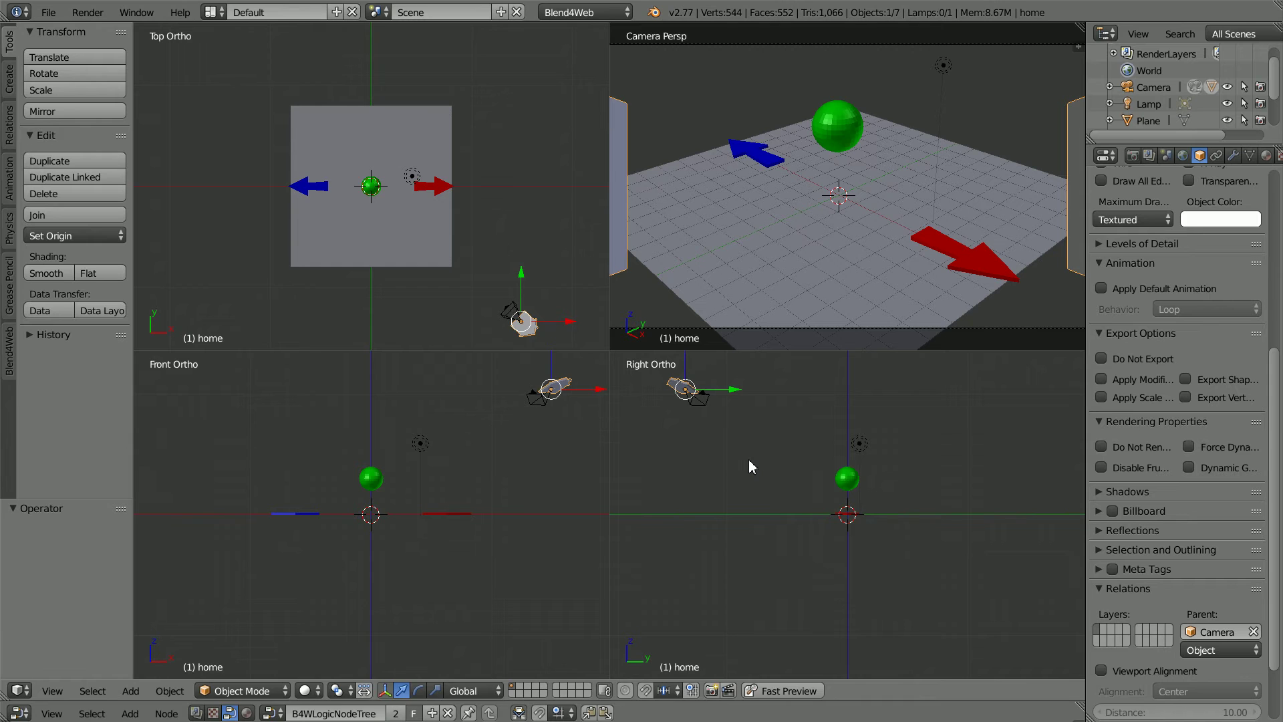
Step: Rotate home -90 degrees about its local X axis and save the file
key("r")
key("x")
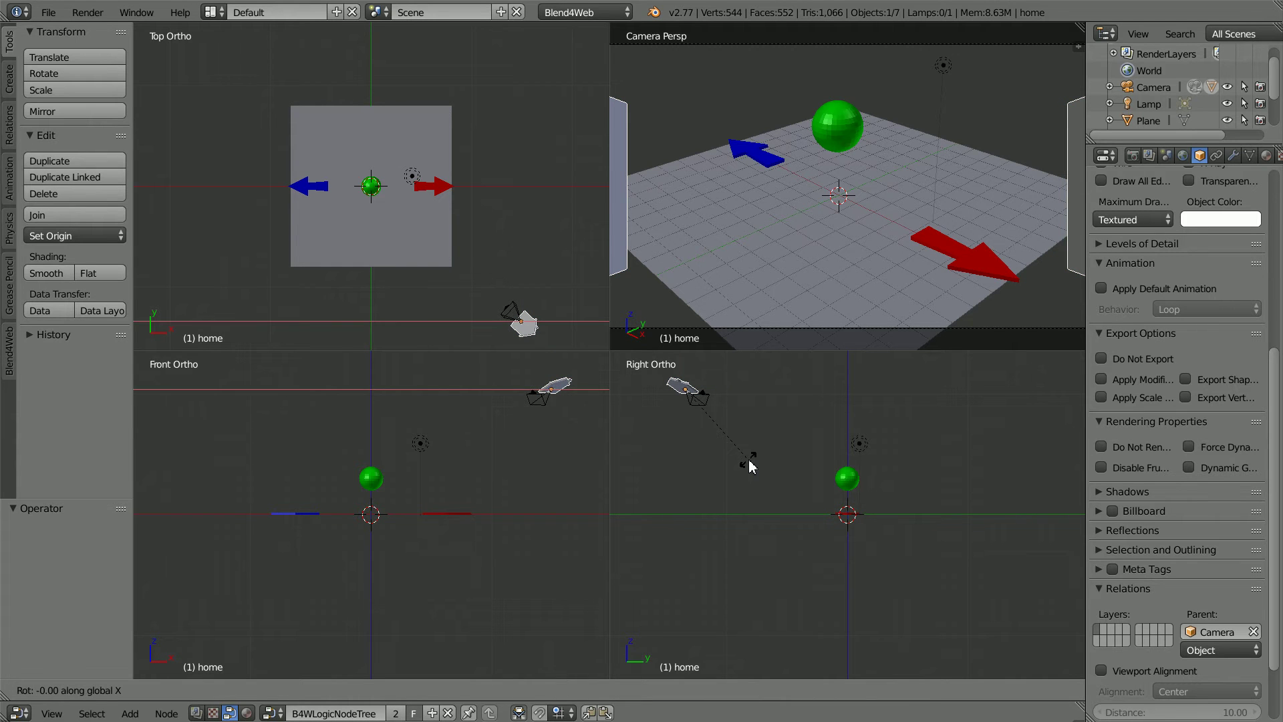
key("x")
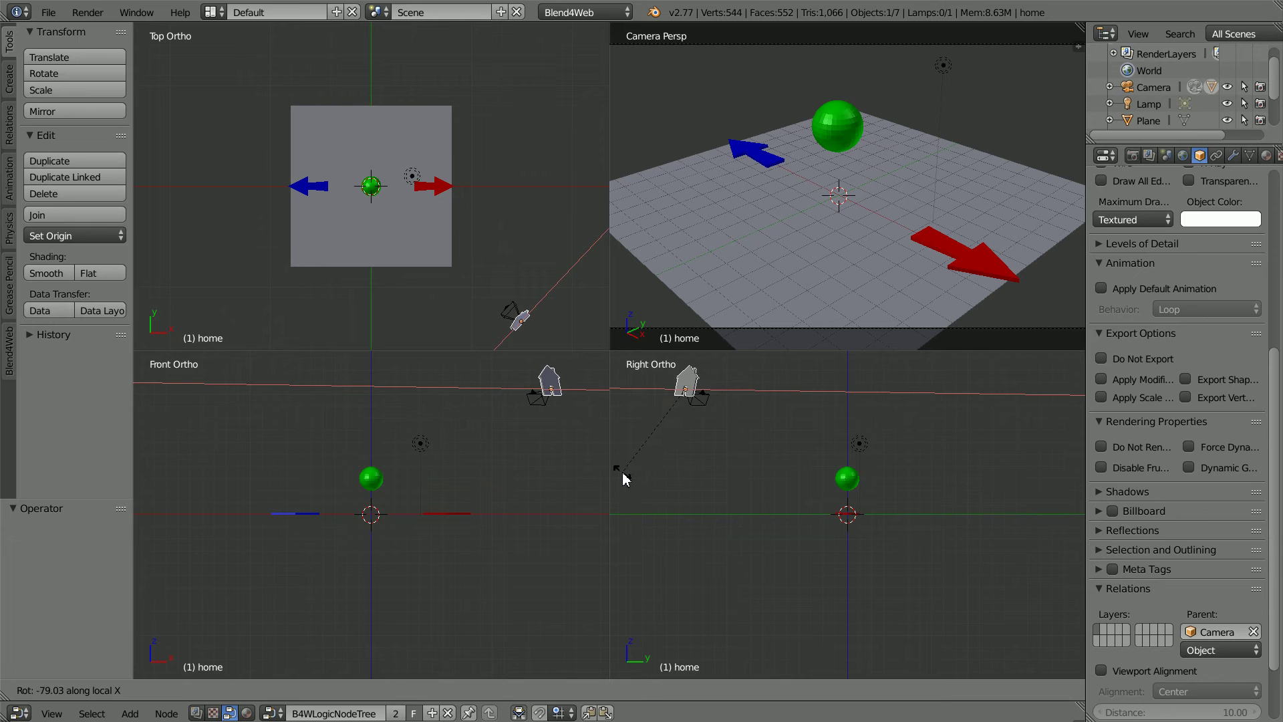
type("-90")
key("Return")
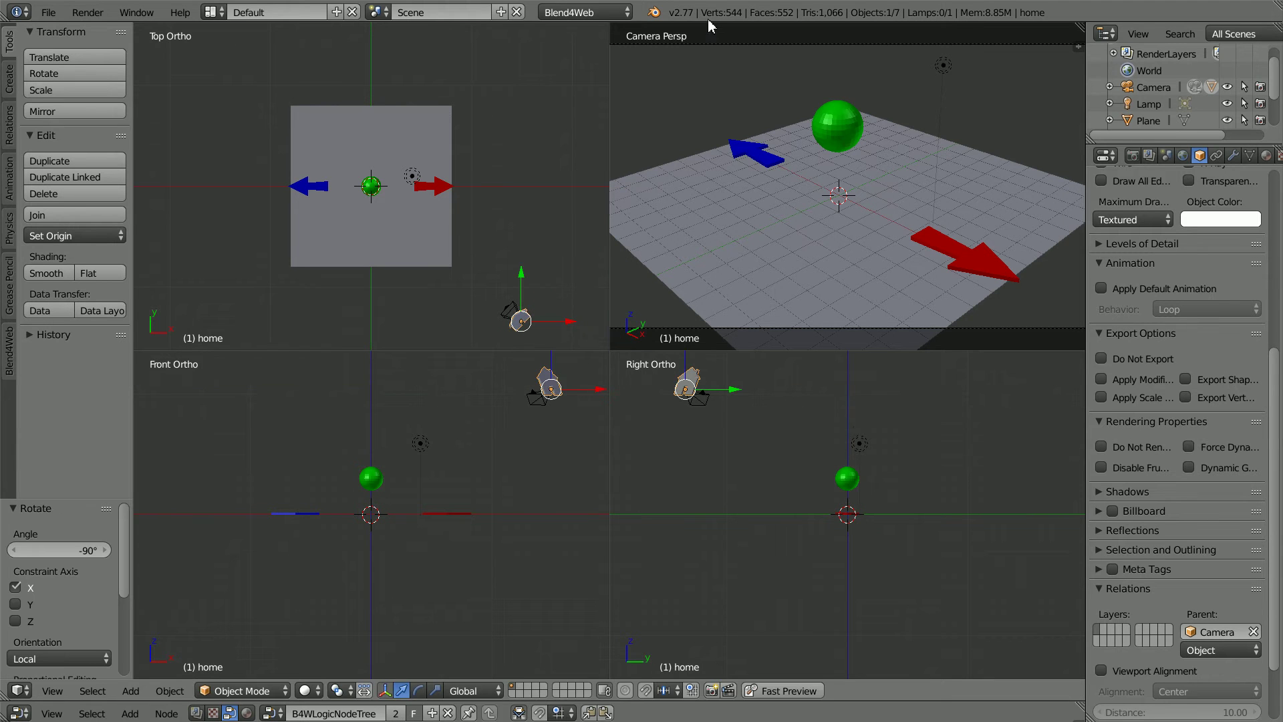
key("ctrl+s")
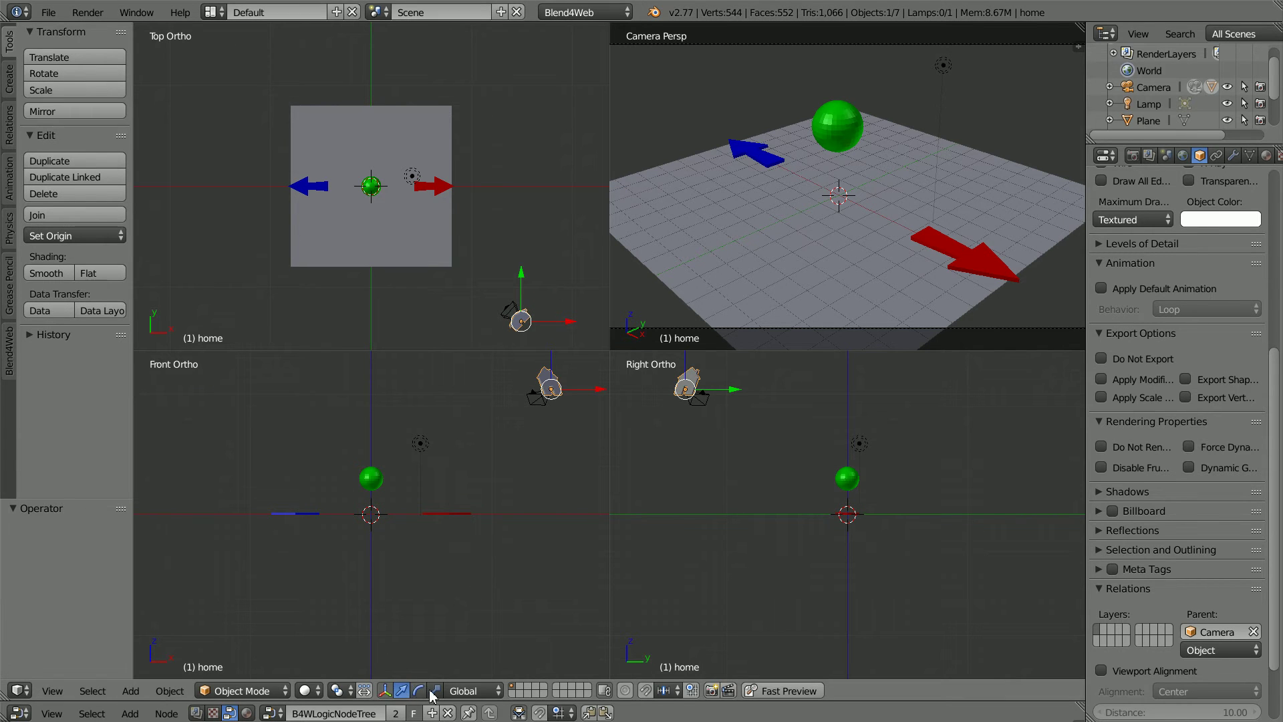
Step: With Local orientation, move home away from the camera and scale it to 0.1
left_click(479, 691)
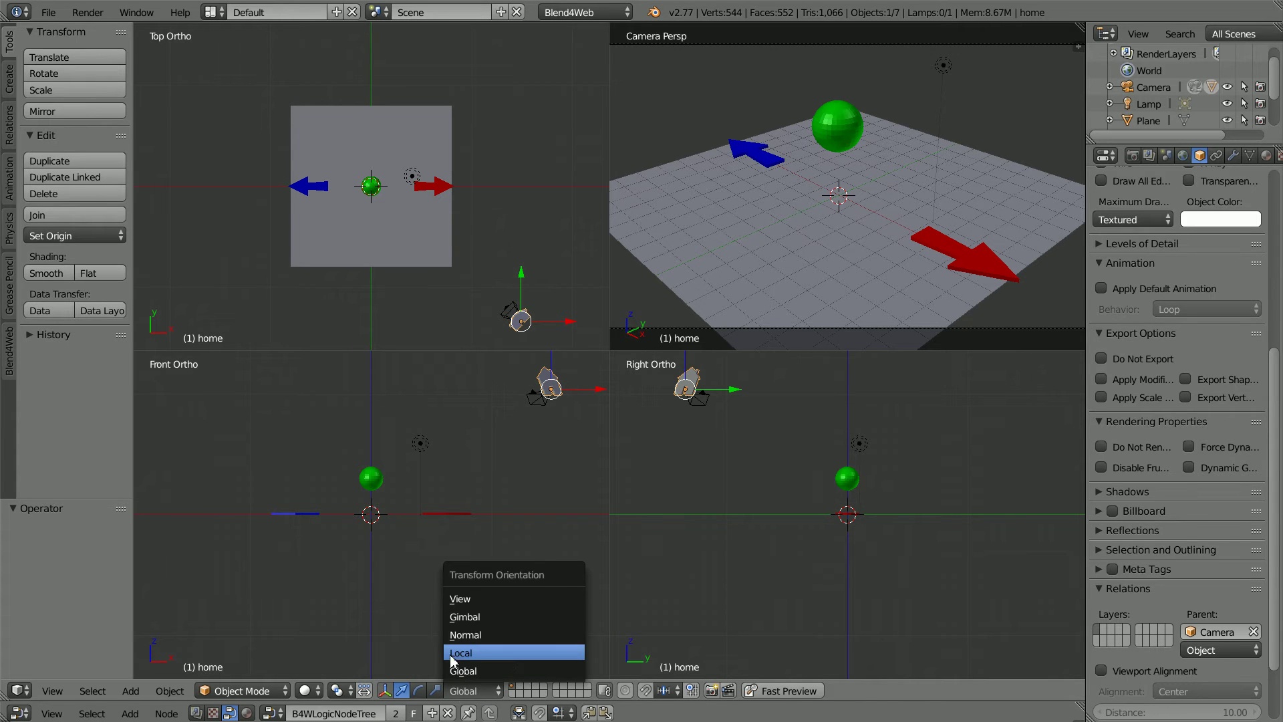
left_click(510, 655)
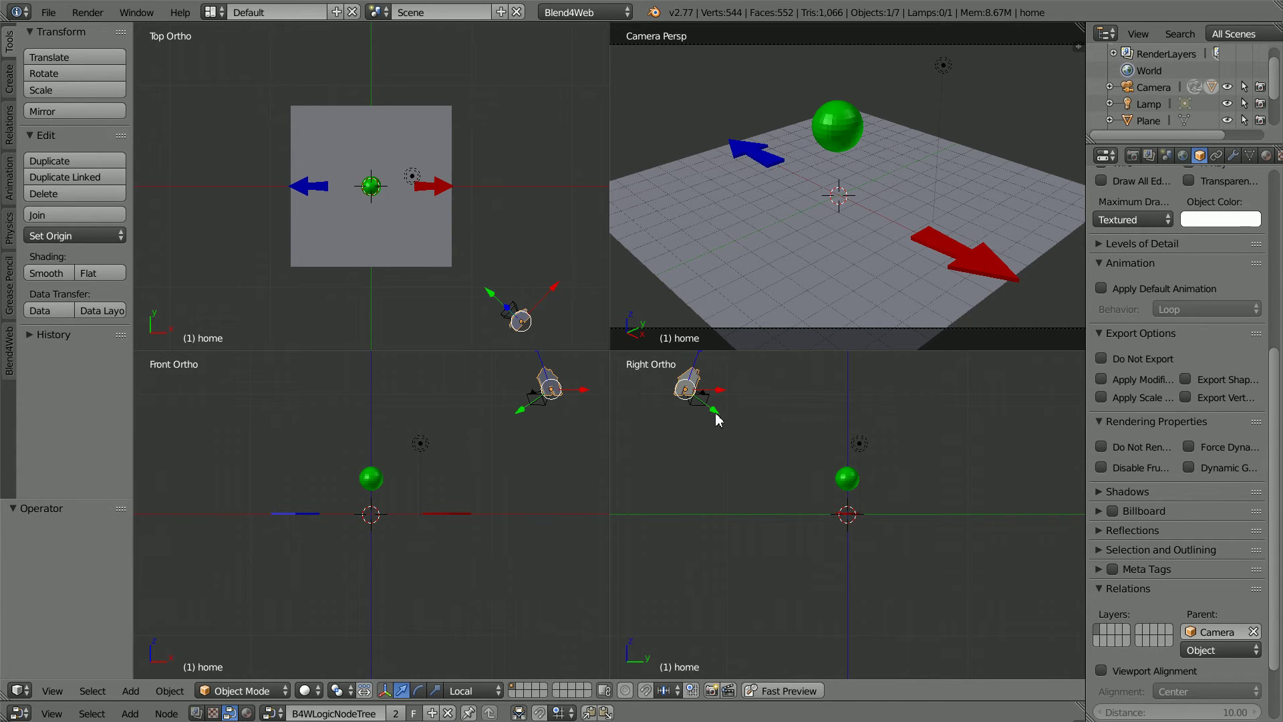
left_click_drag(716, 420, 762, 447)
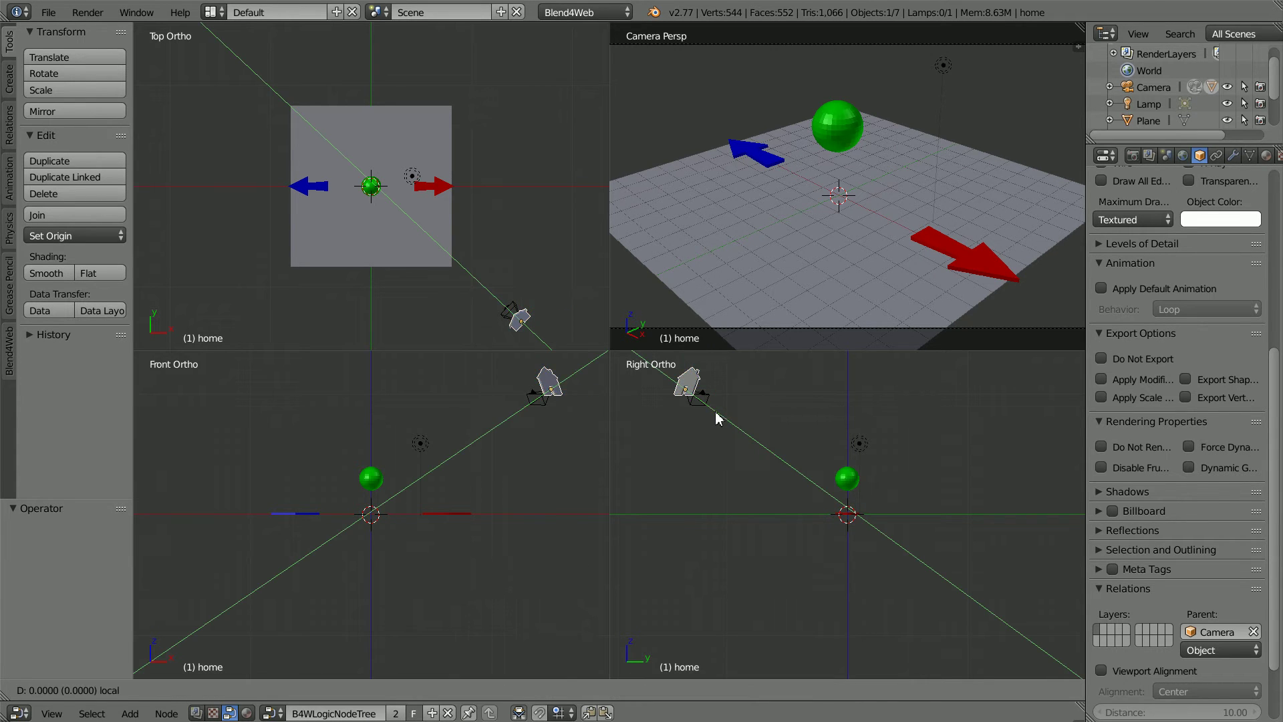
left_click(762, 447)
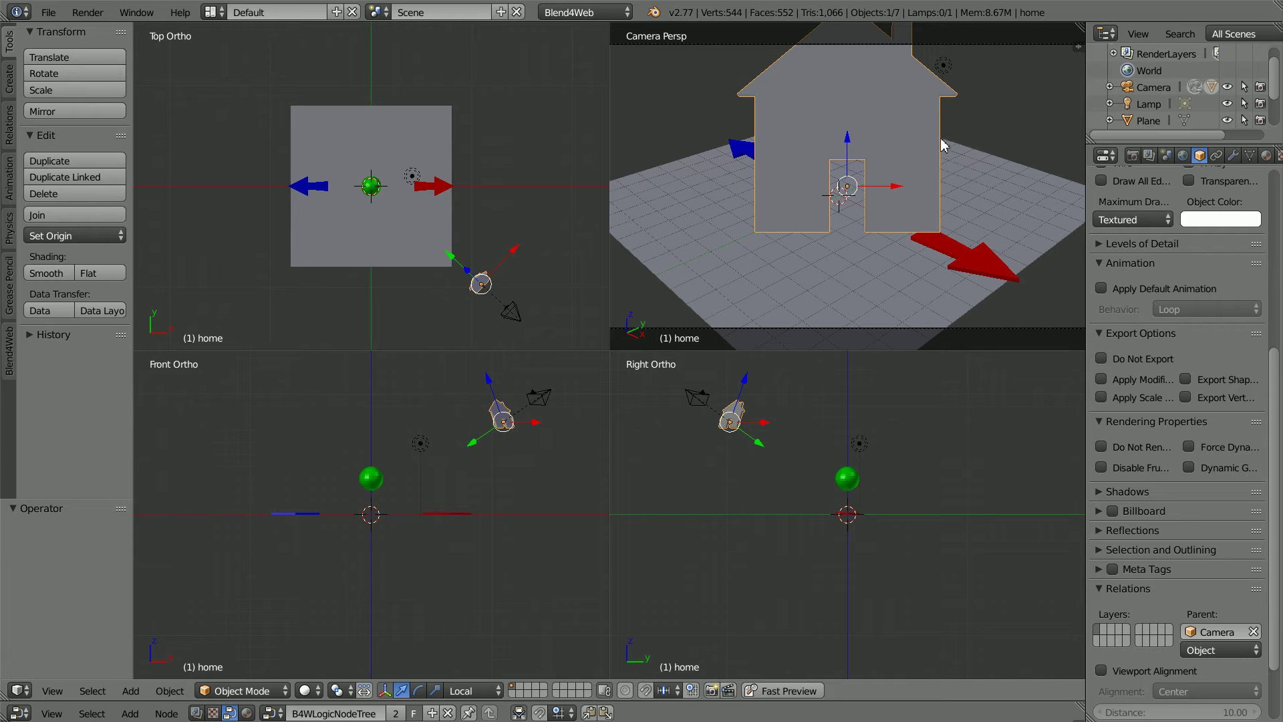
key("s")
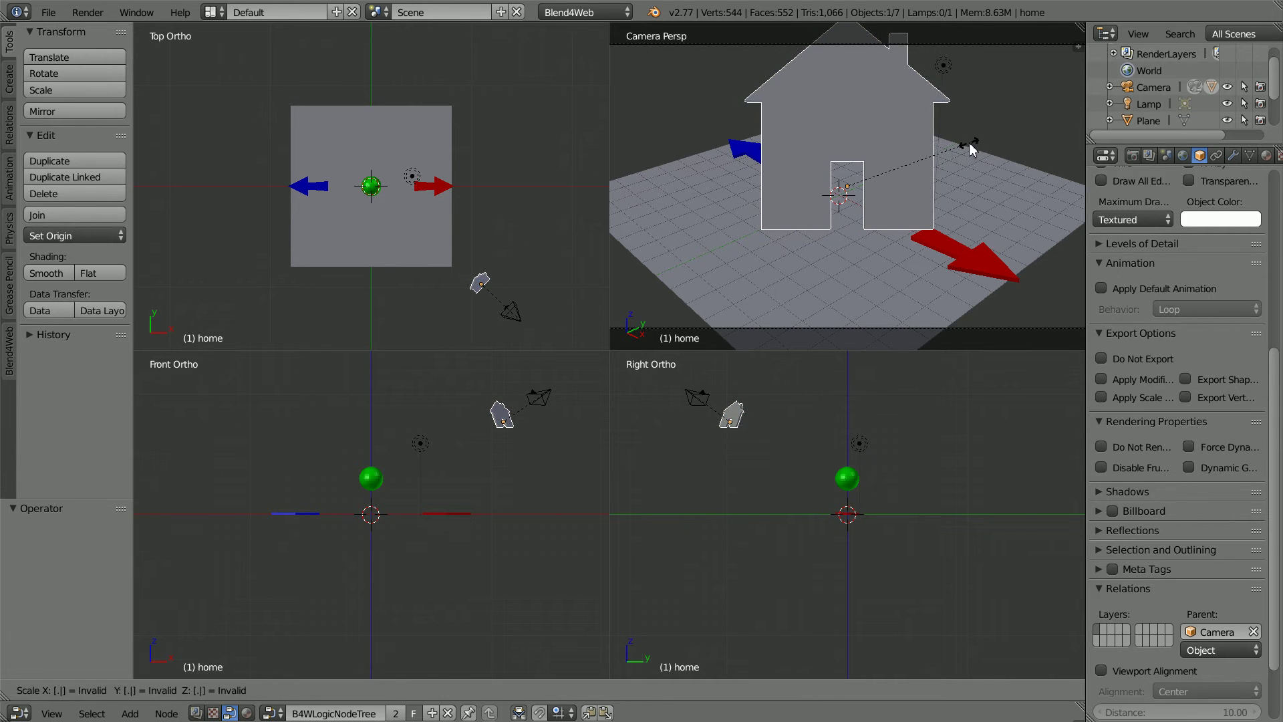
type("0.1")
key("Return")
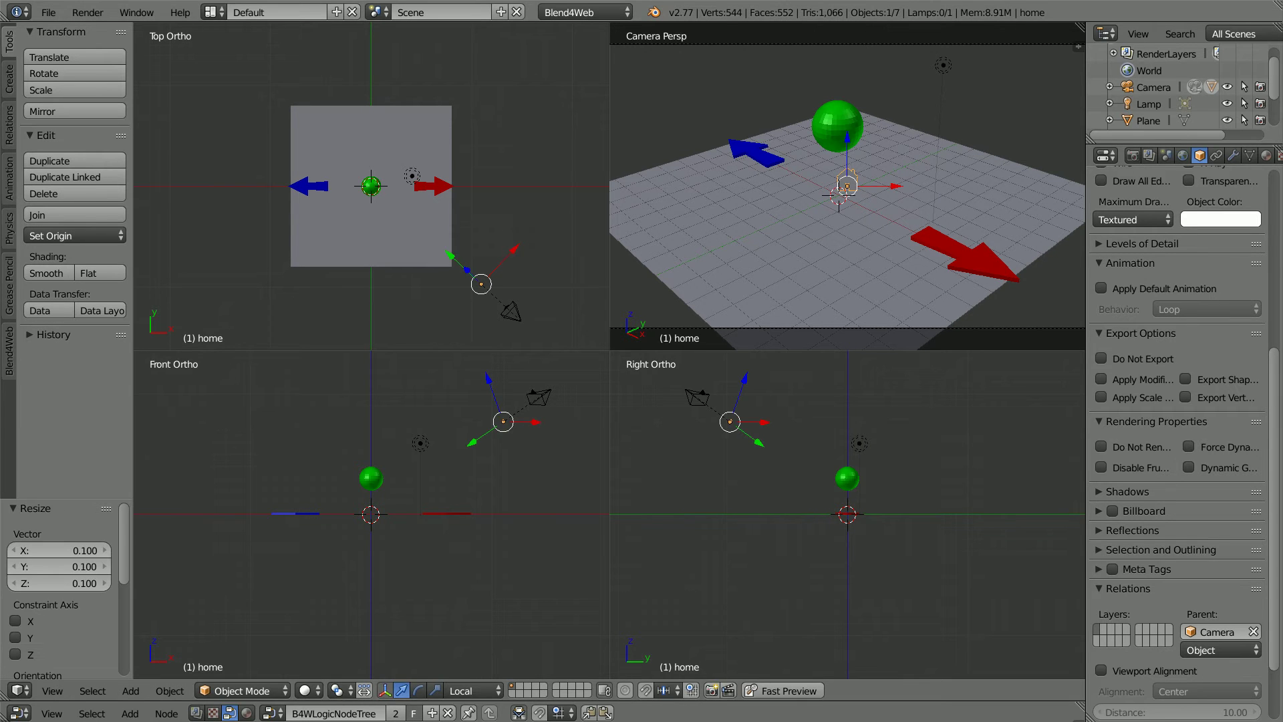
Step: Return to a single camera view and place home in the frame's lower-right corner
left_click(51, 689)
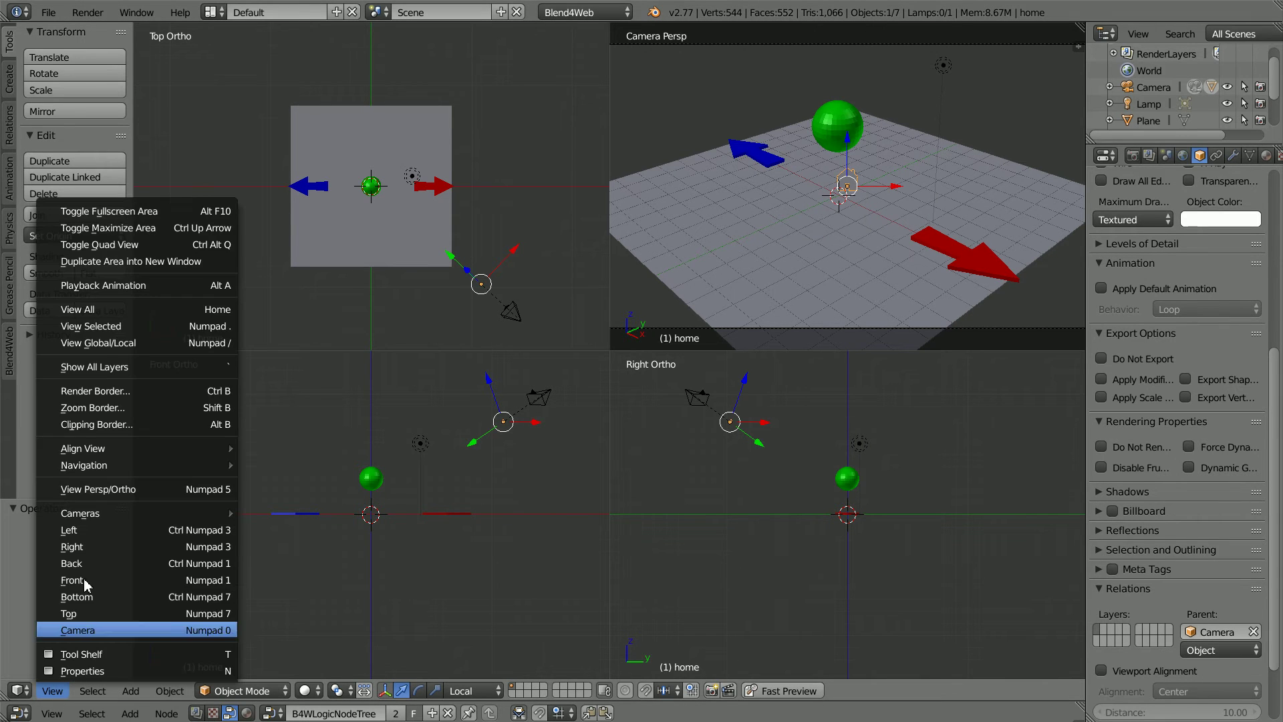
left_click(173, 245)
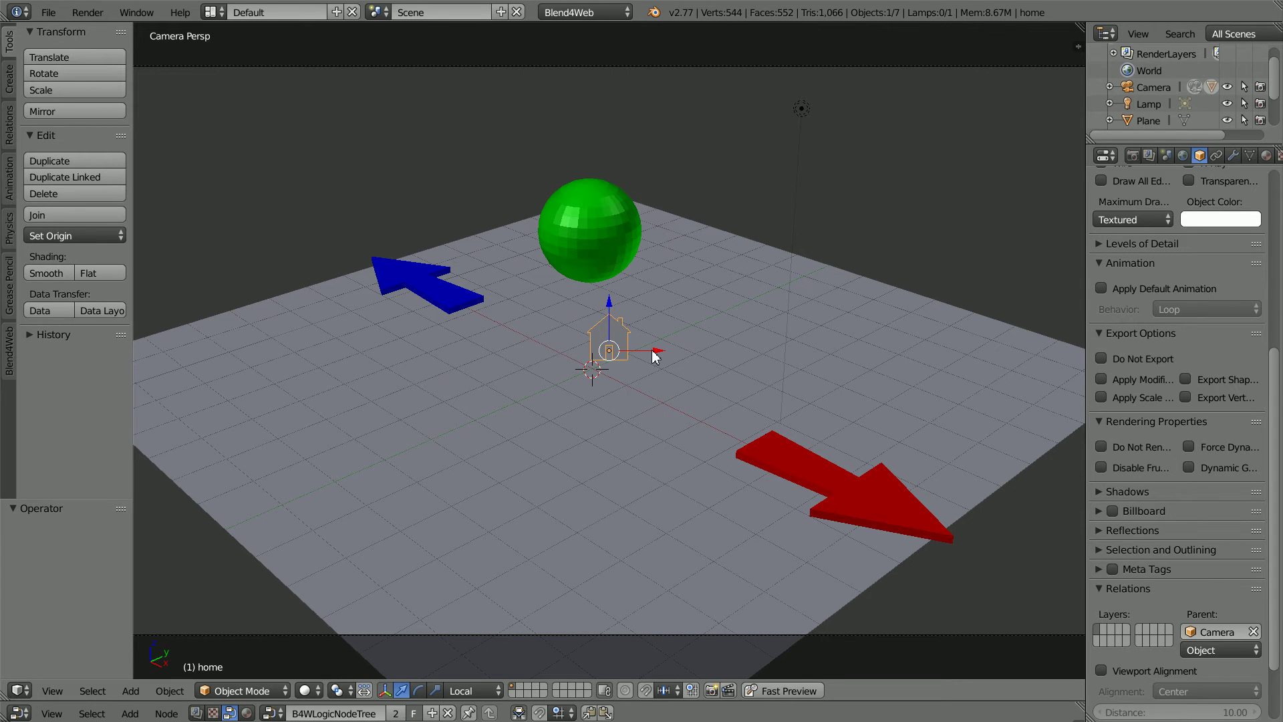
left_click_drag(658, 357, 1065, 395)
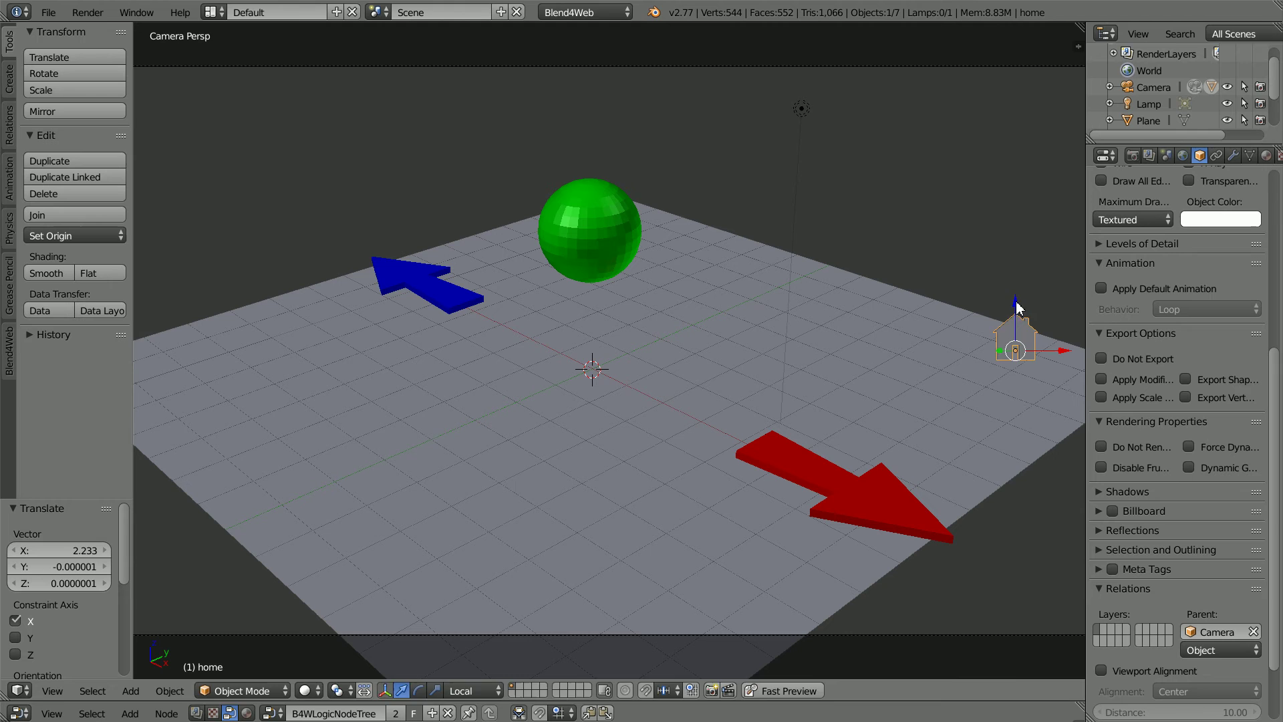
left_click_drag(1016, 308, 1023, 529)
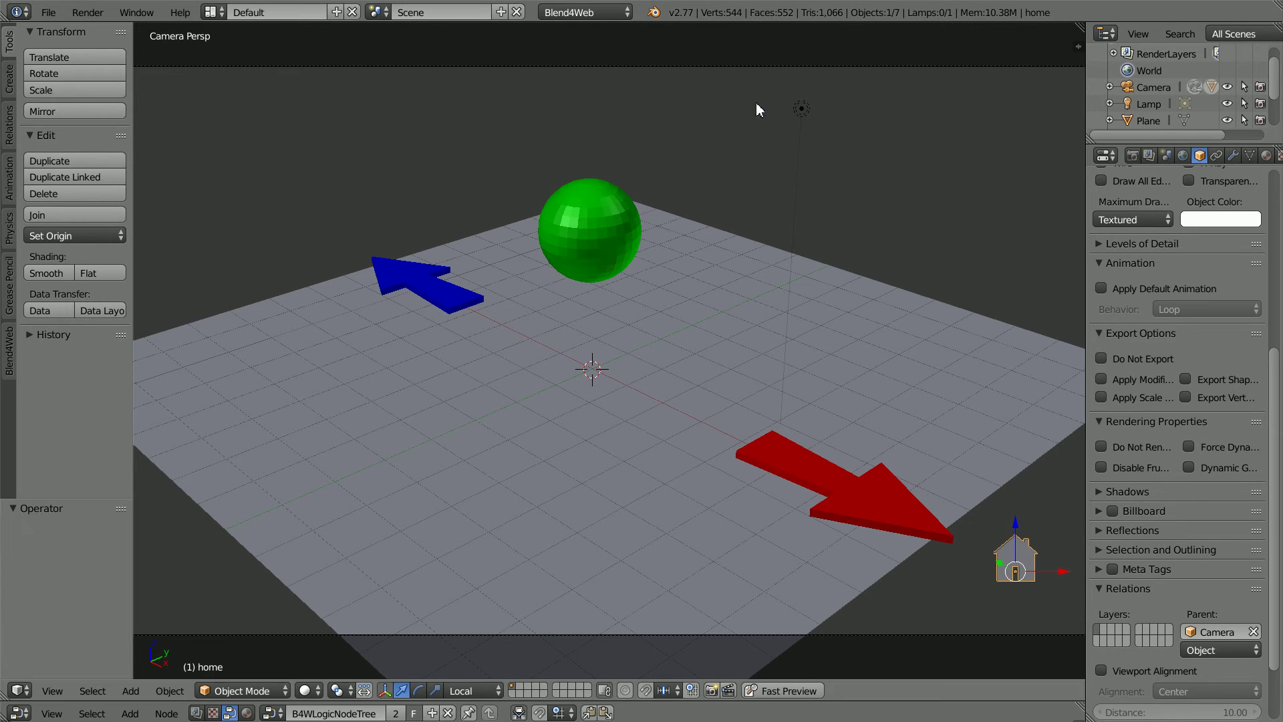
Step: Assign the existing 'red' material to the home object
left_click(1267, 156)
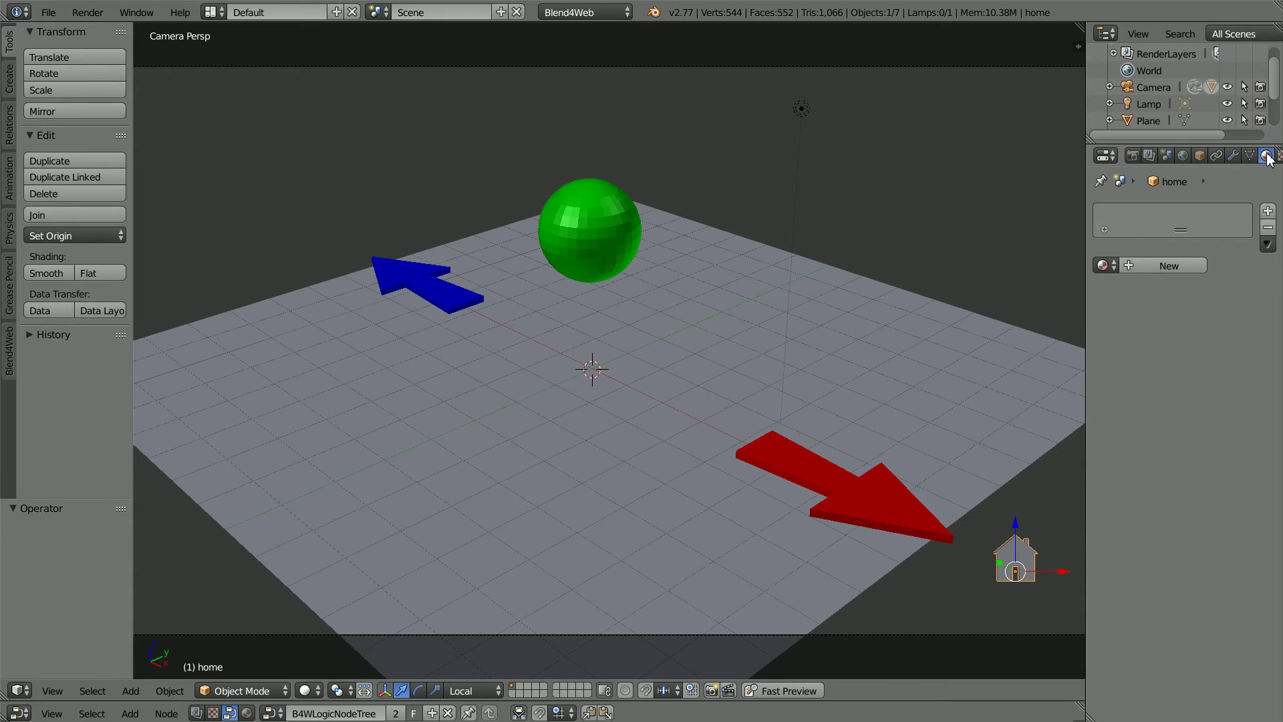
left_click(1104, 266)
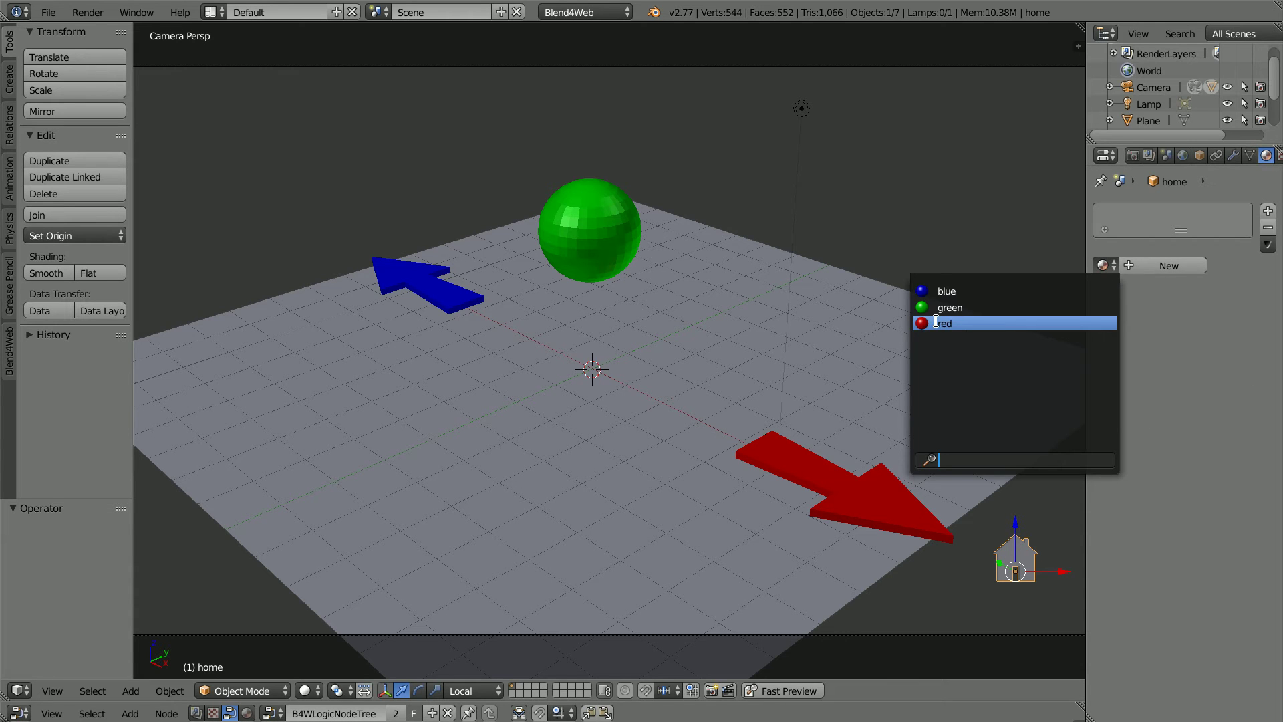
left_click(981, 324)
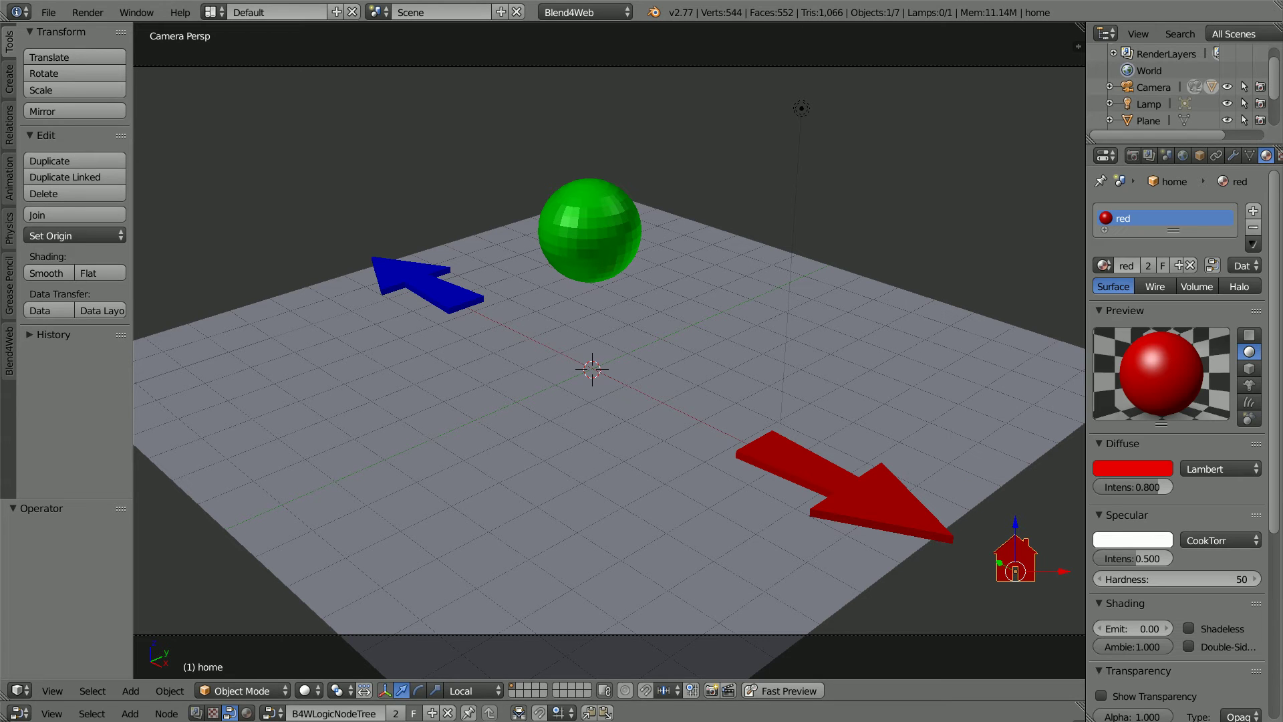
left_click(131, 690)
mouse_move(154, 481)
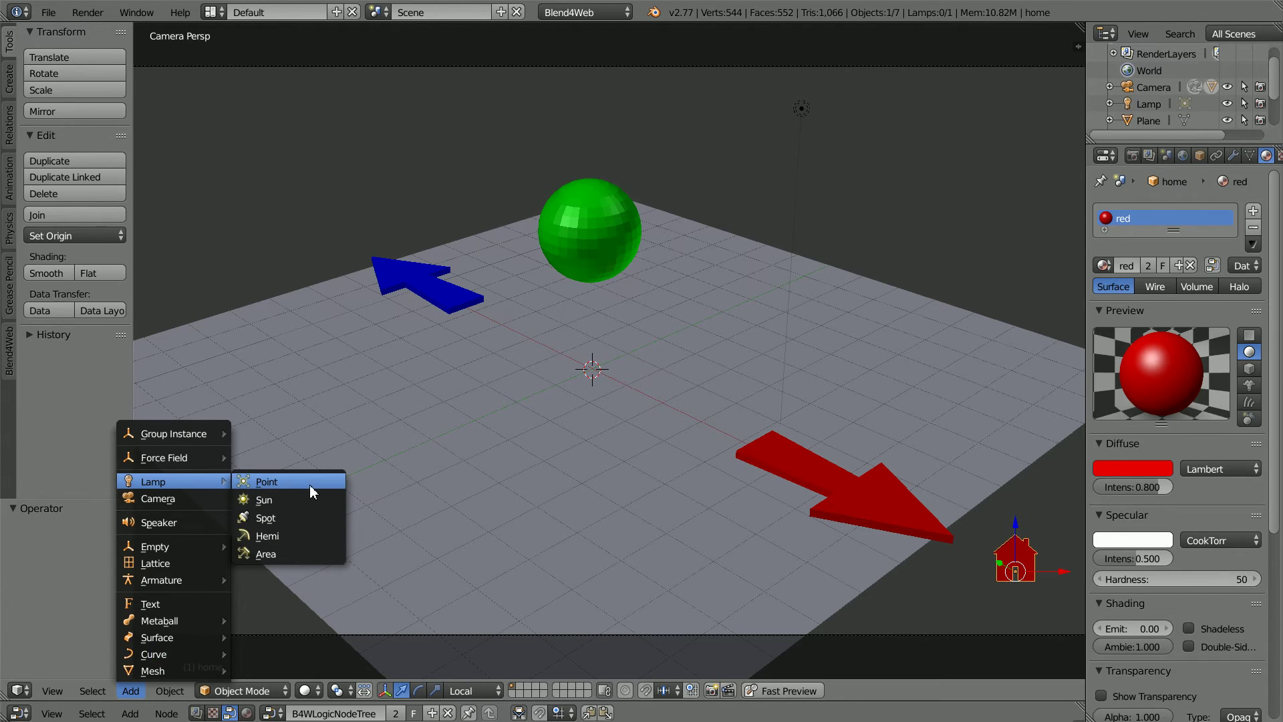
Step: Add a Point lamp and set its parent to Camera
left_click(310, 485)
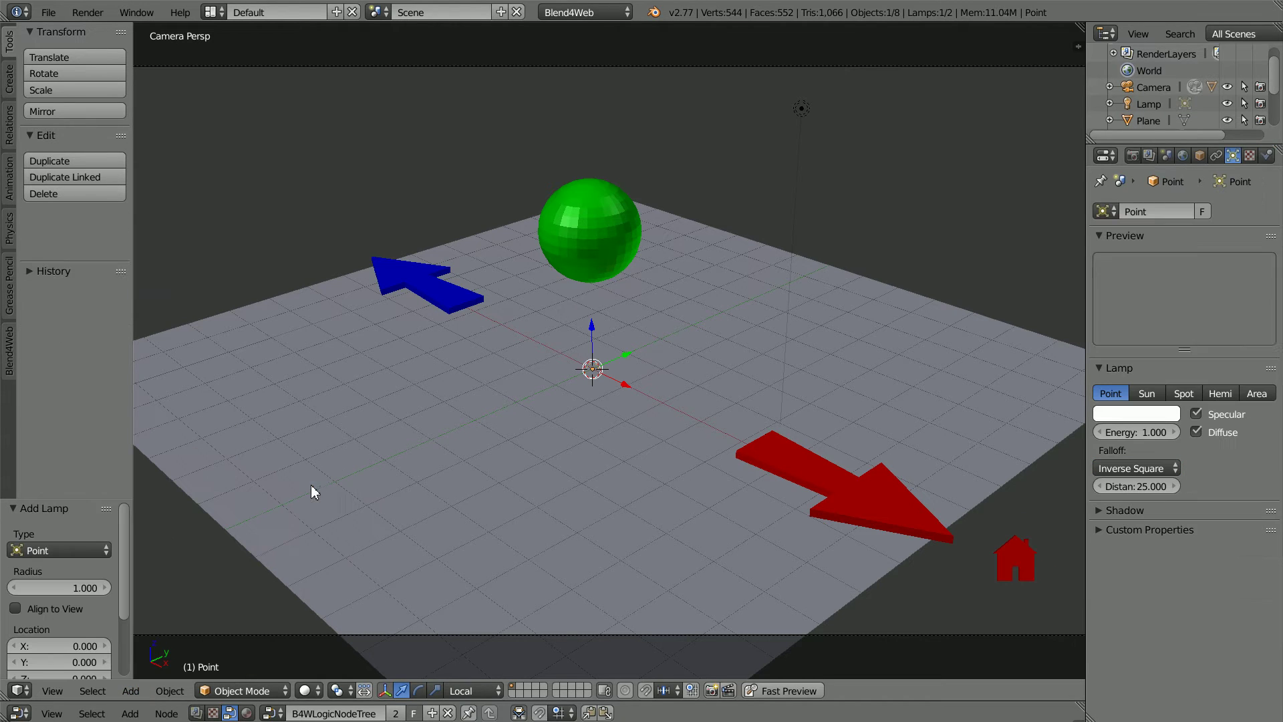
left_click(1199, 156)
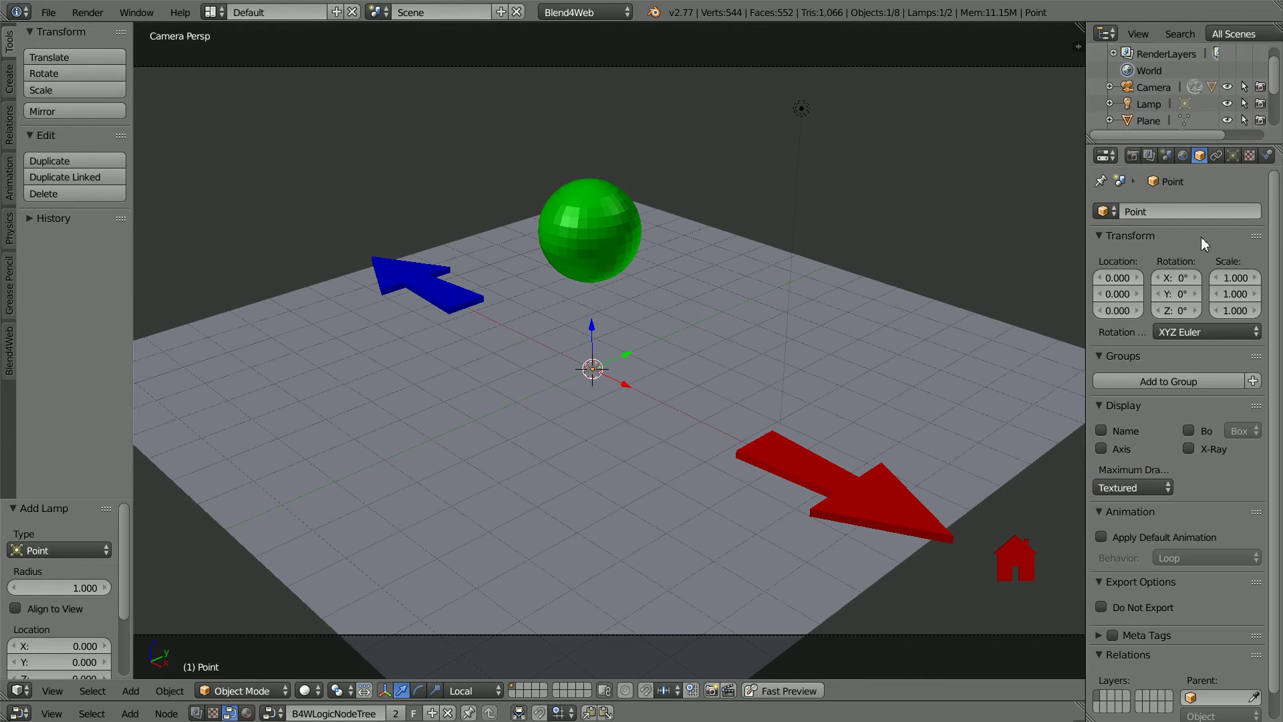
left_click(1210, 705)
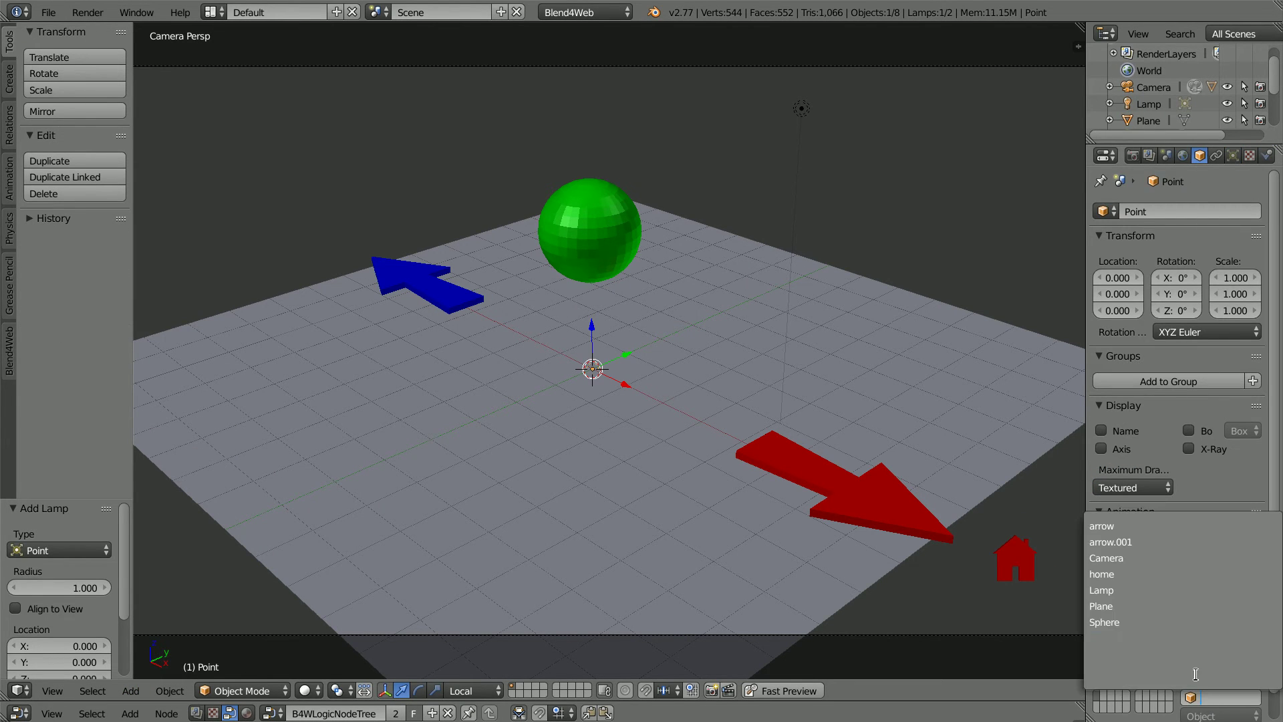
left_click(1153, 557)
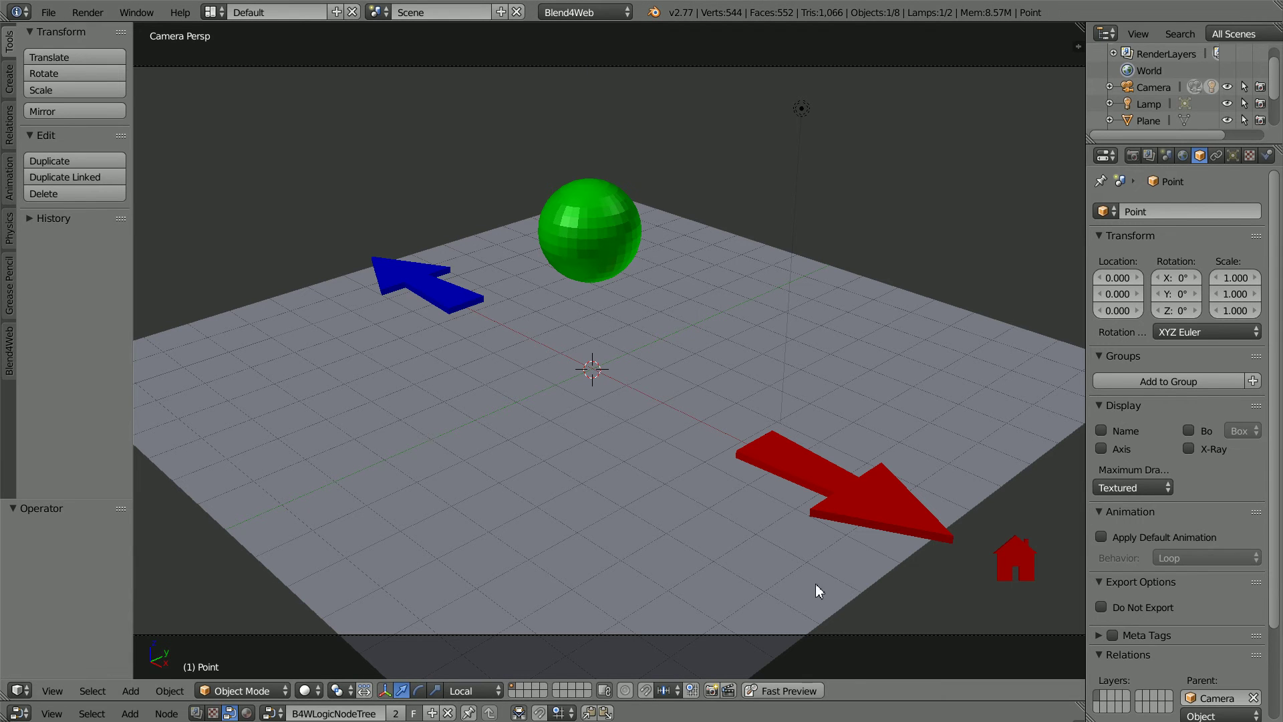
Step: Duplicate the second Entry Point, Switch Select, Page Redirect chain below the original
left_click_drag(862, 701, 862, 244)
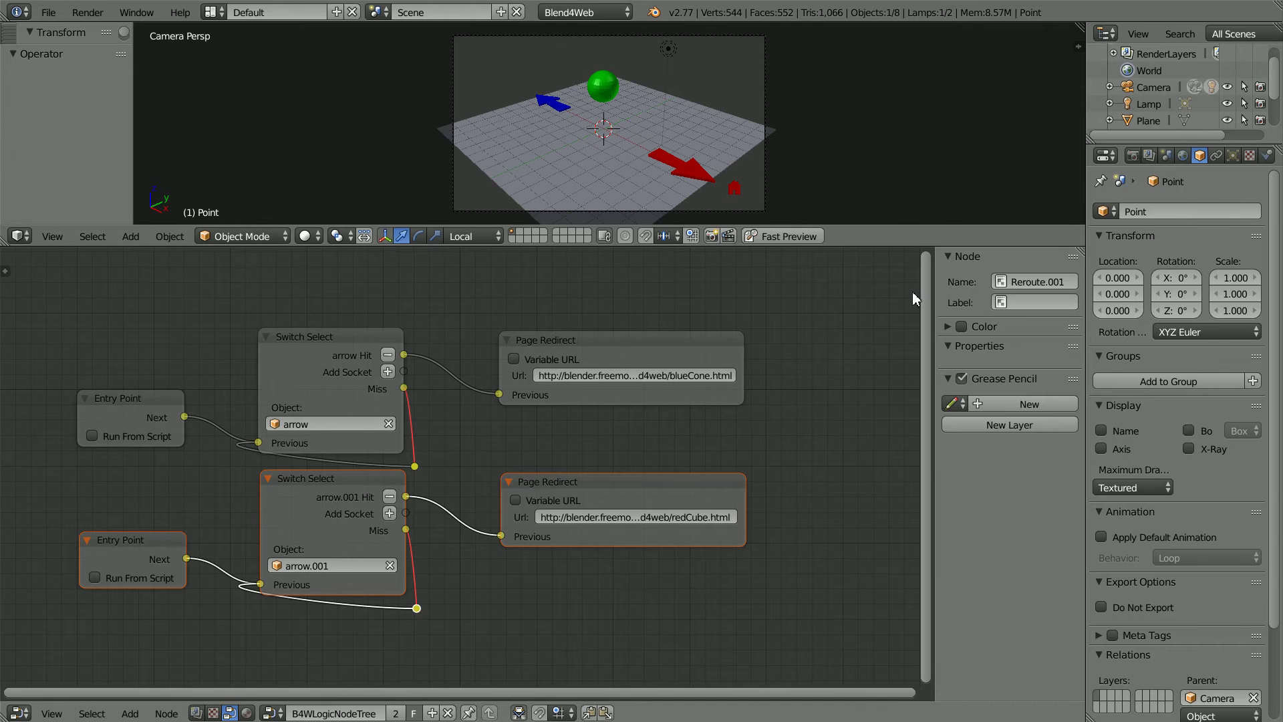
left_click_drag(923, 291, 920, 370)
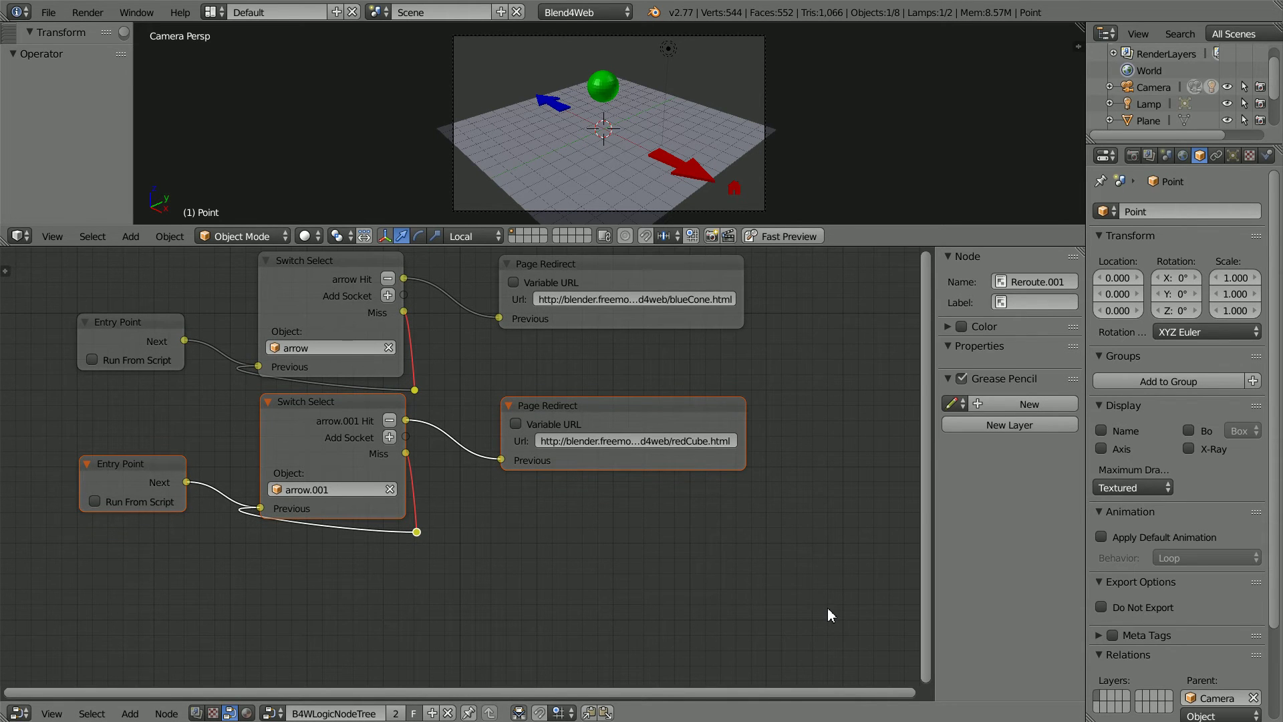
left_click_drag(828, 609, 135, 430)
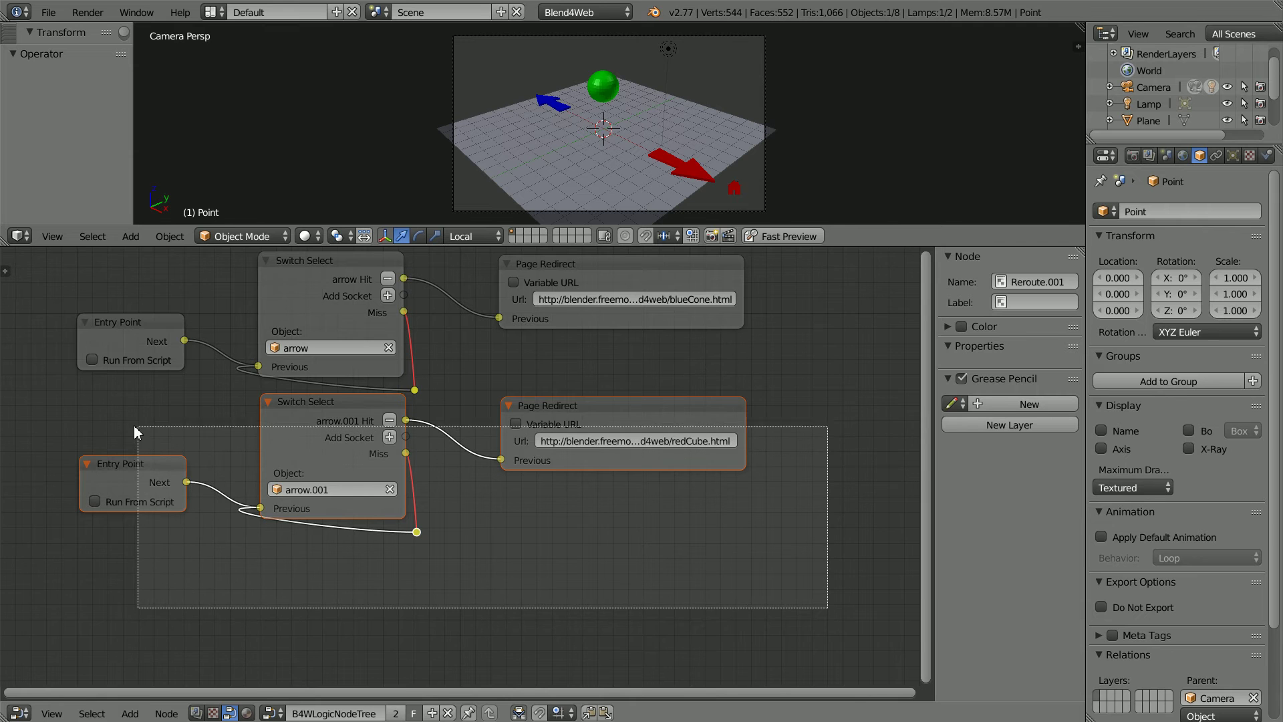
left_click_drag(135, 431, 111, 411)
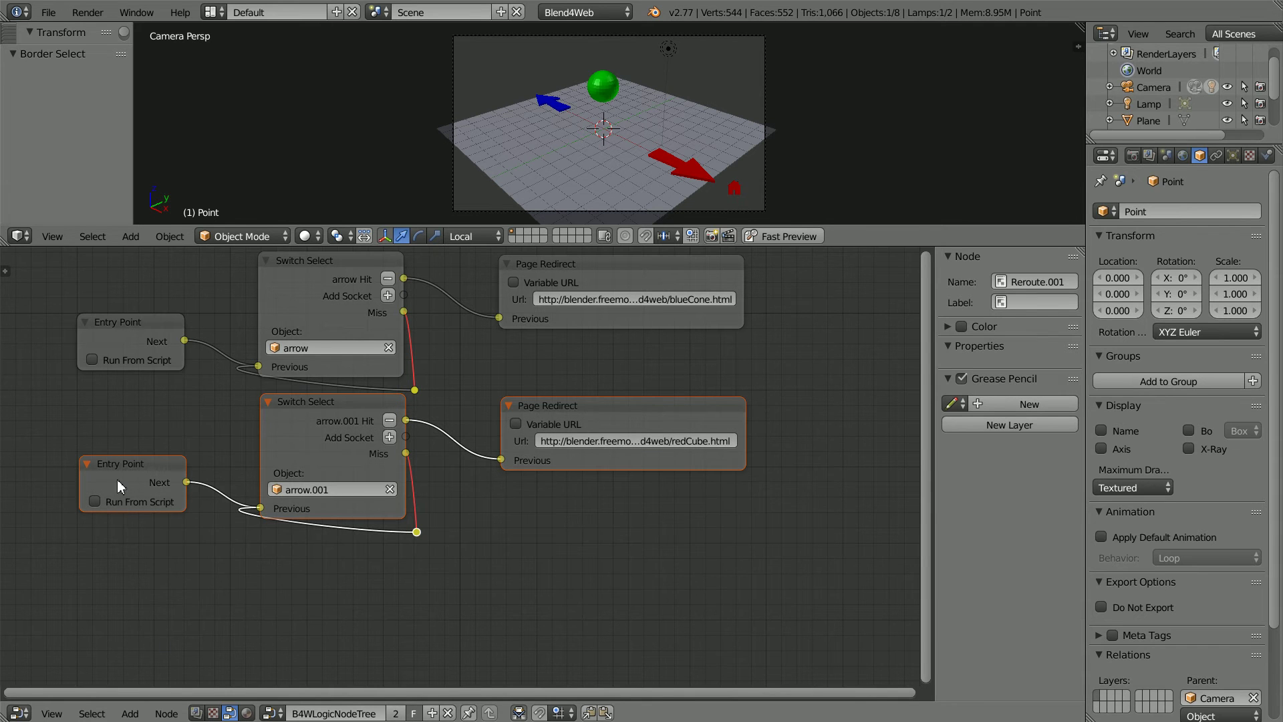
left_click(169, 711)
left_click(219, 637)
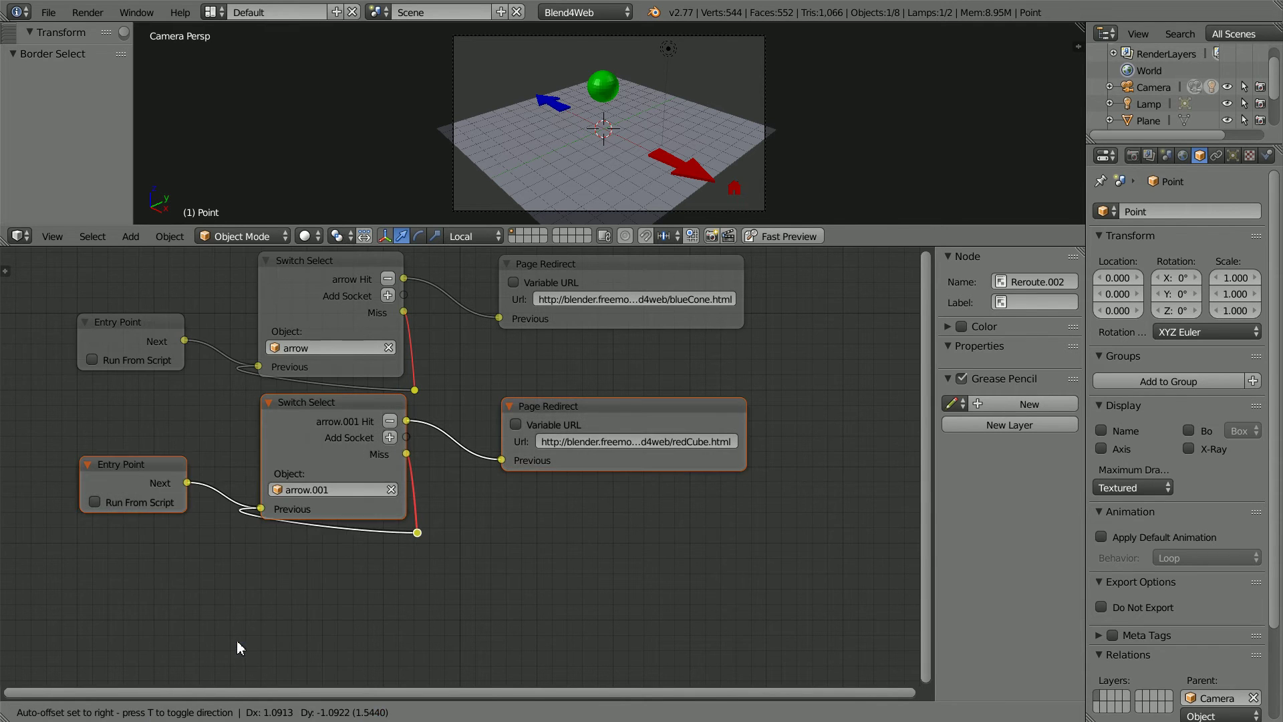
left_click(238, 342)
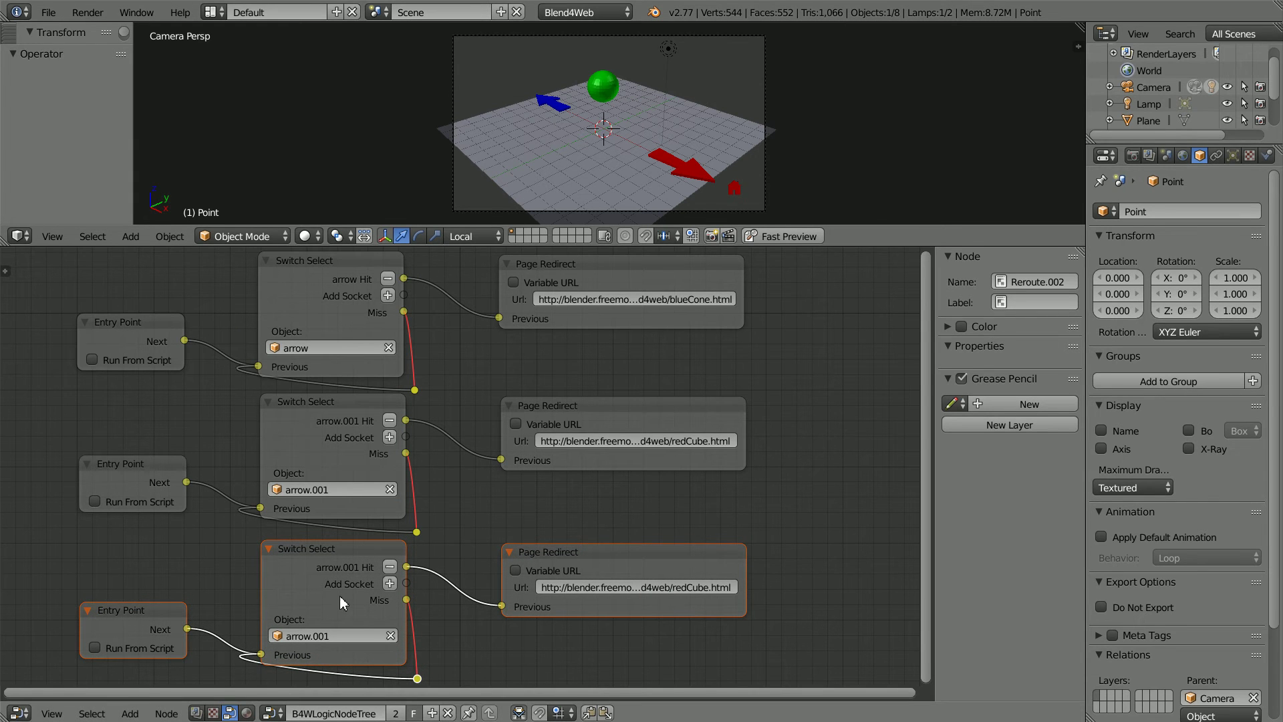
left_click(310, 632)
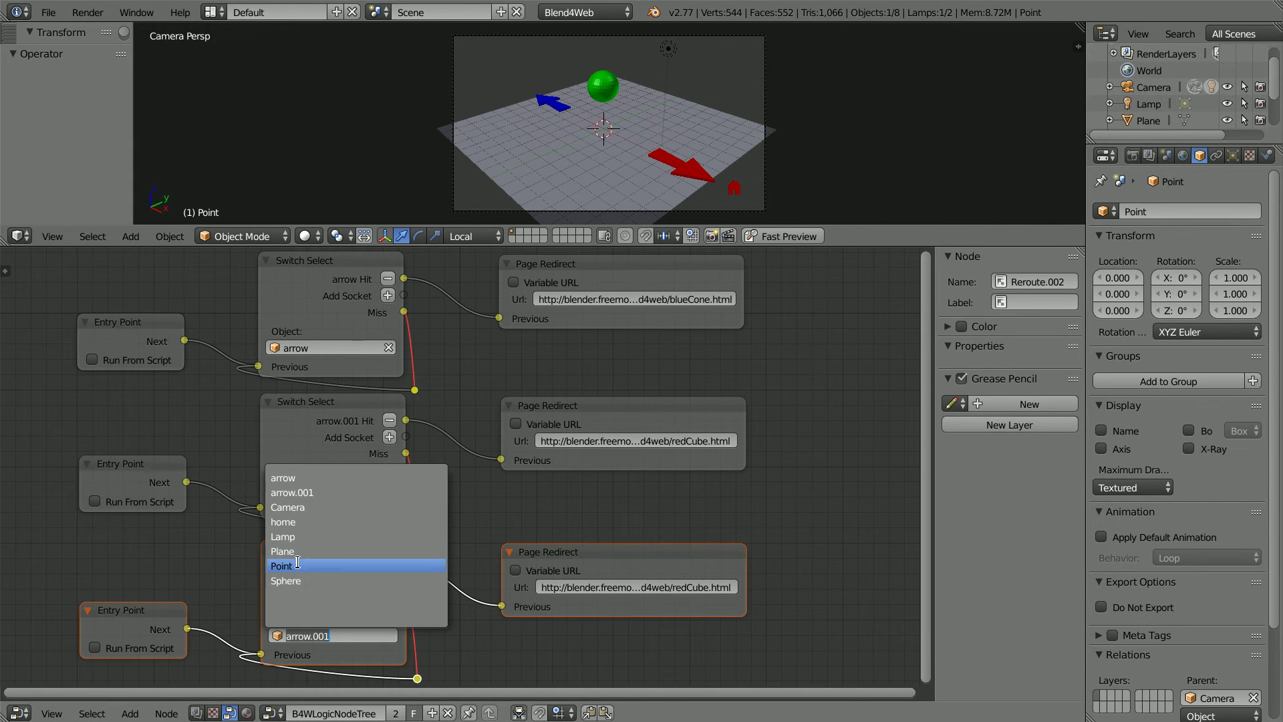
left_click(381, 521)
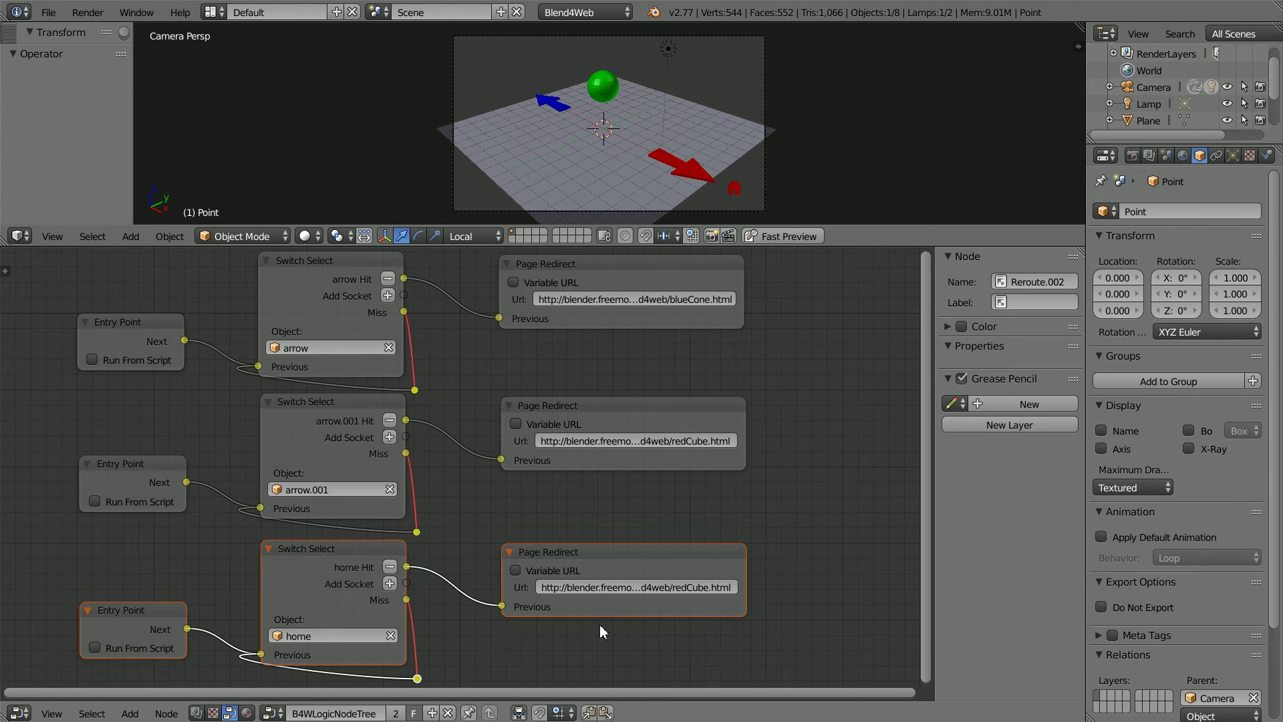
left_click(616, 587)
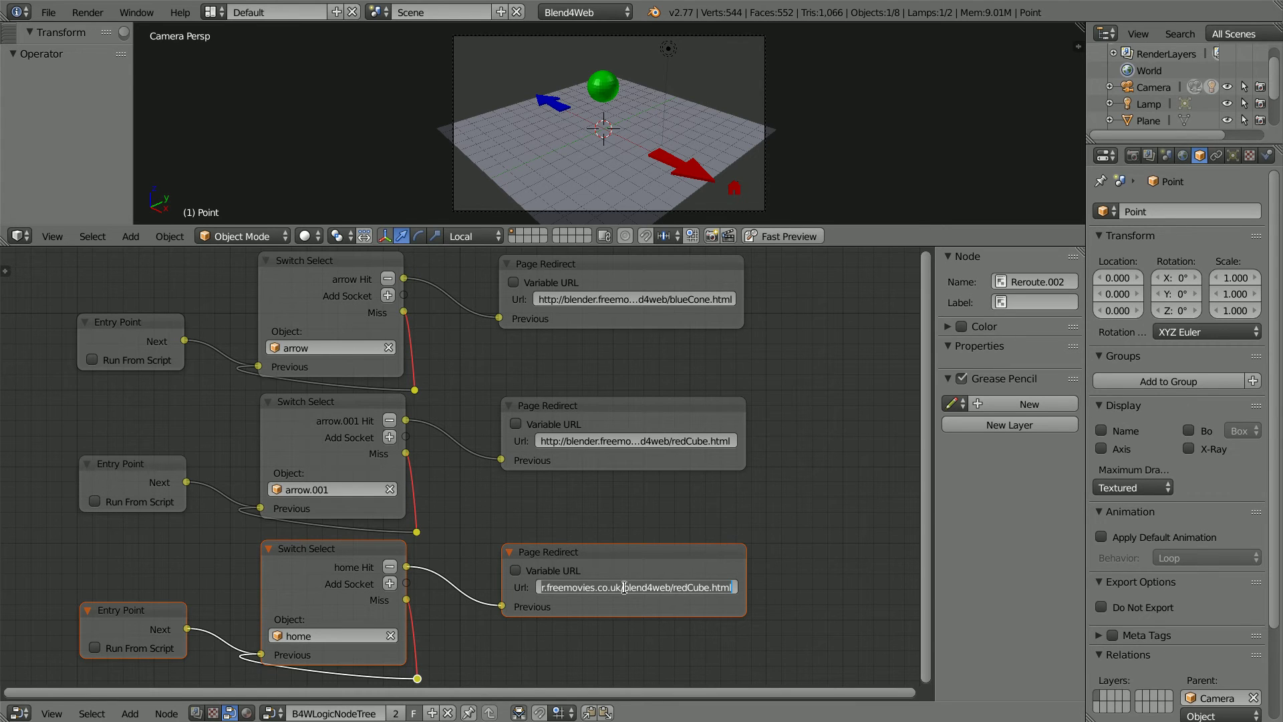
type("http://blender.freemovies.co.uk/web-gallery/")
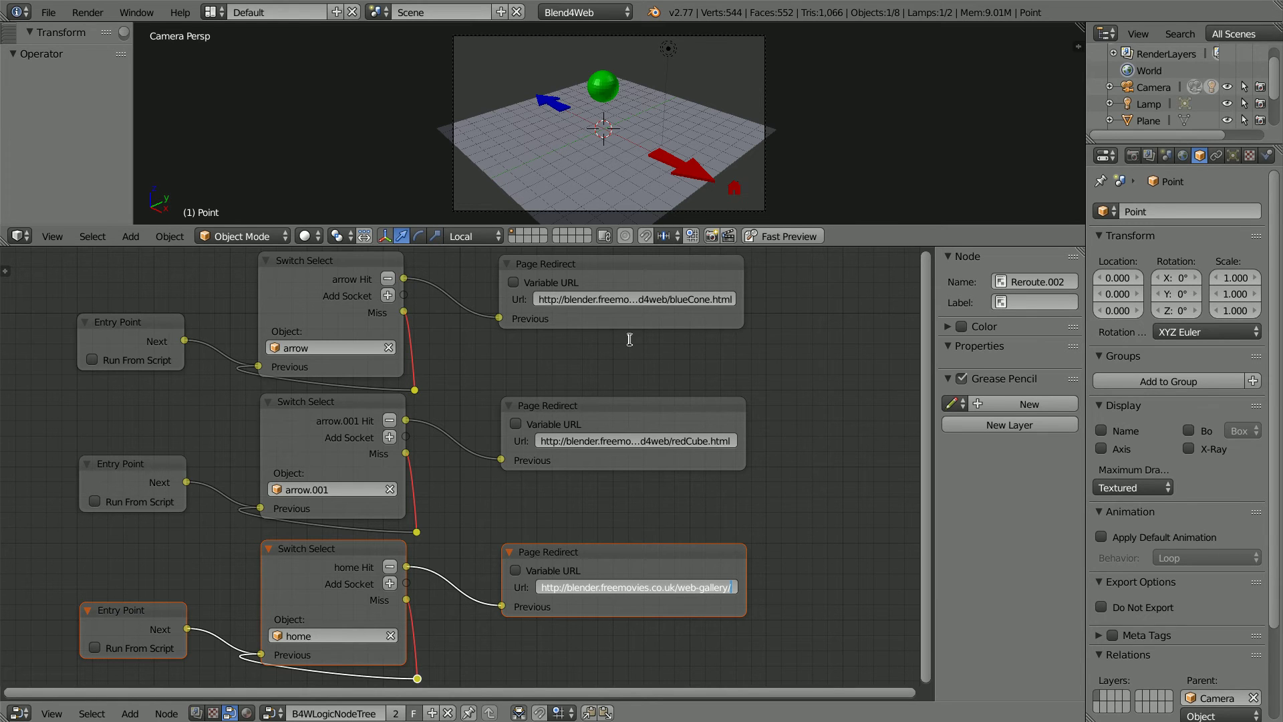
key("Return")
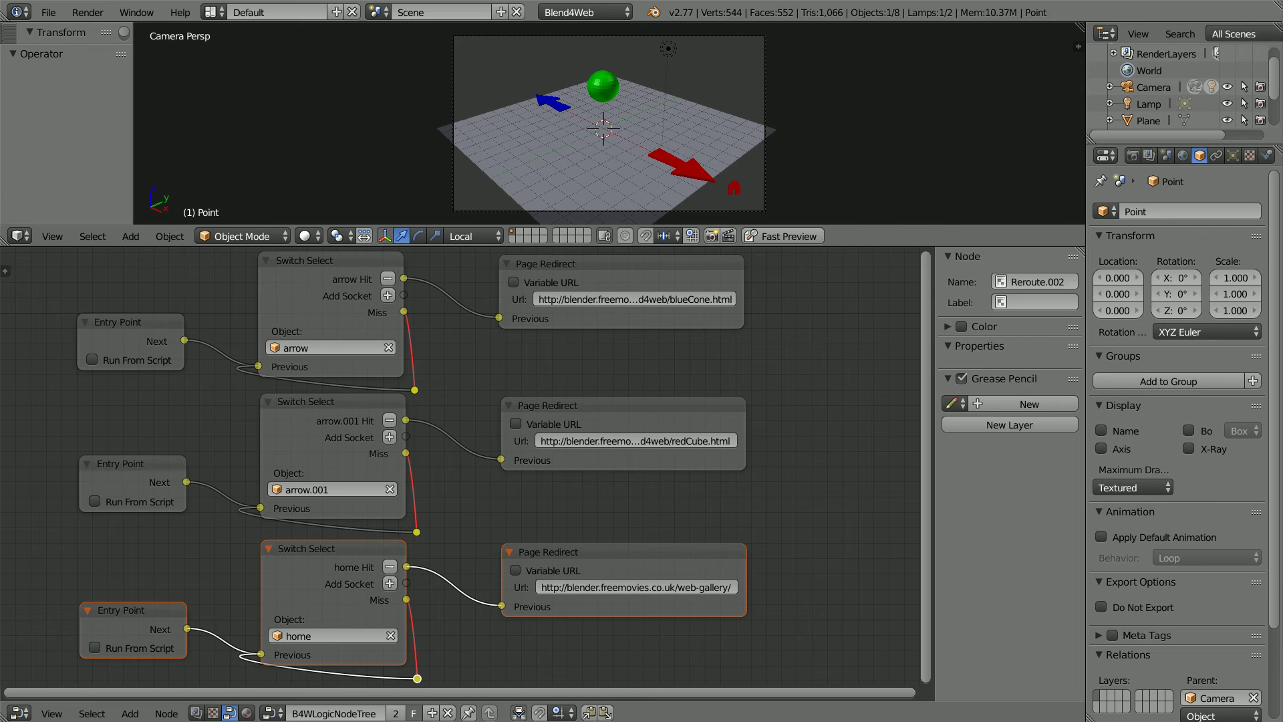
left_click(47, 12)
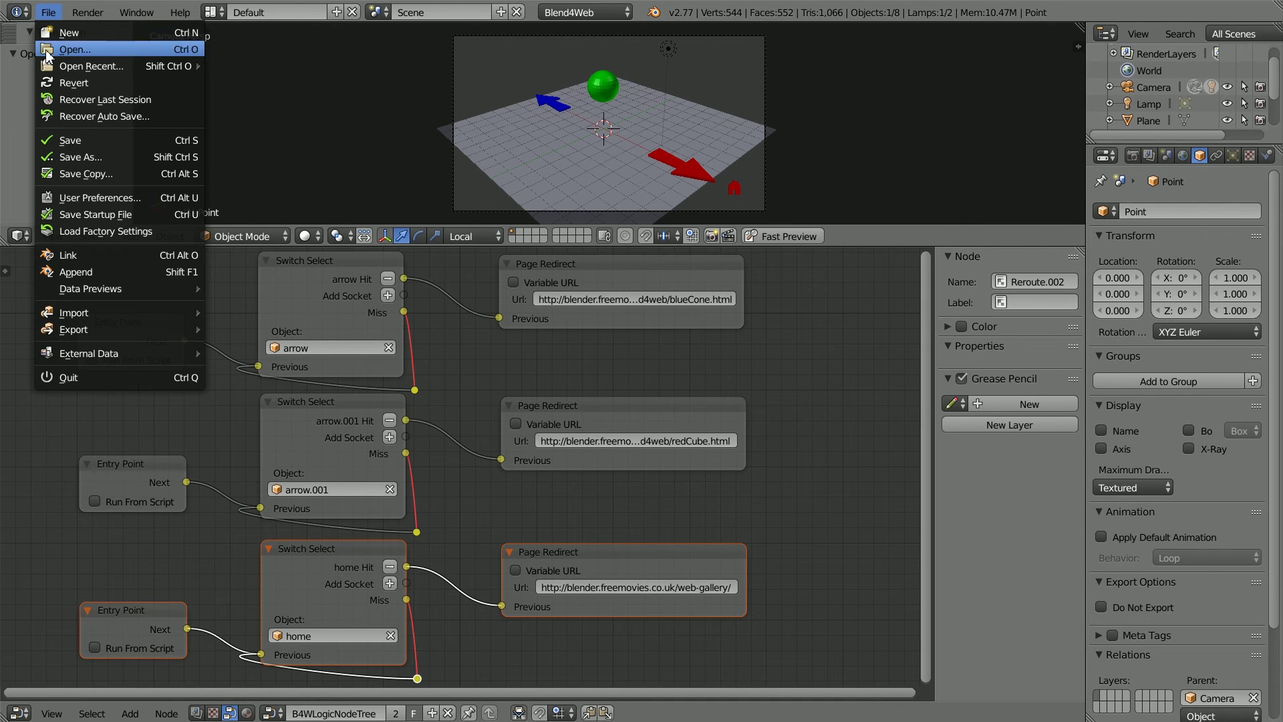
mouse_move(91, 67)
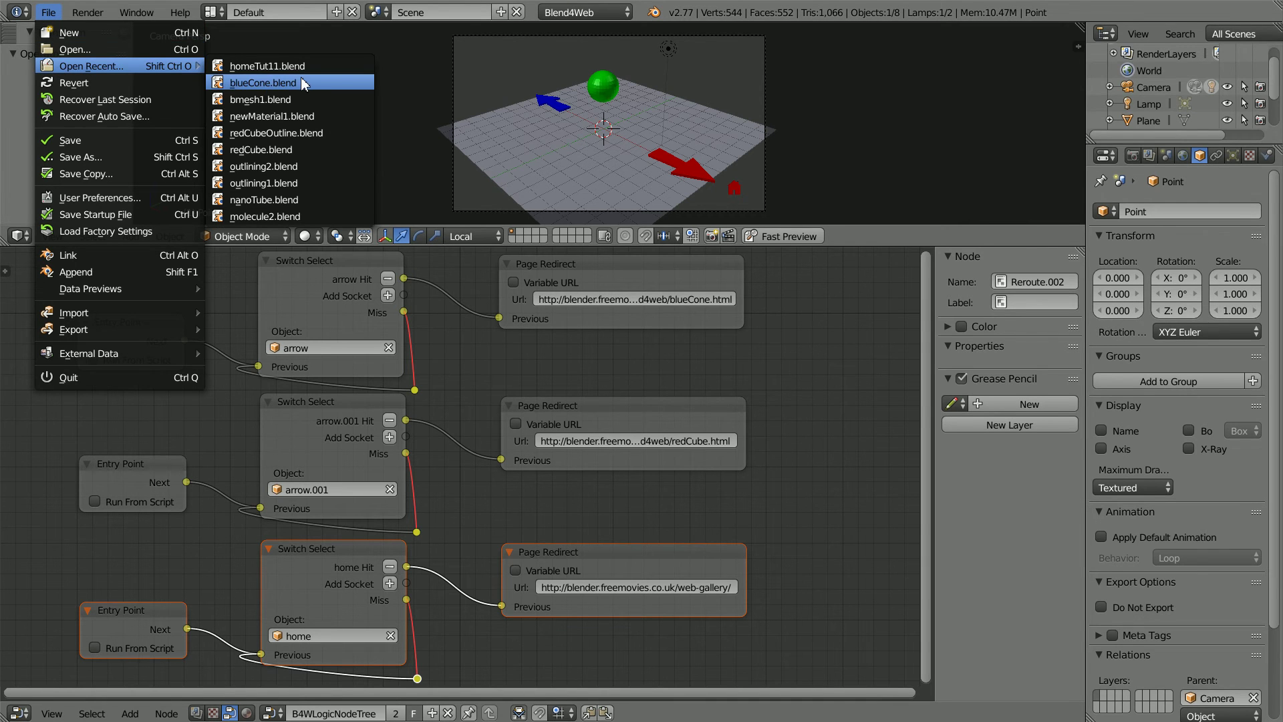
Step: Append the 'home' object from withHome/greenSphere.blend via File > Append
left_click(304, 78)
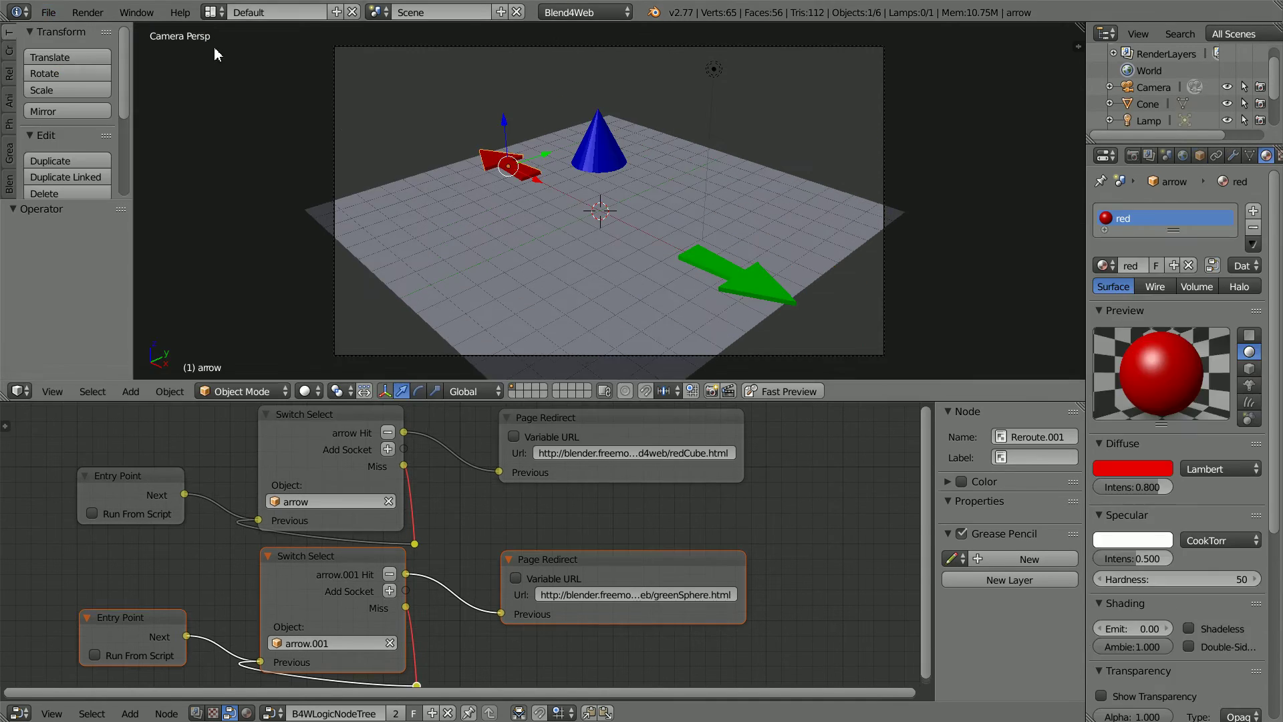
left_click(55, 15)
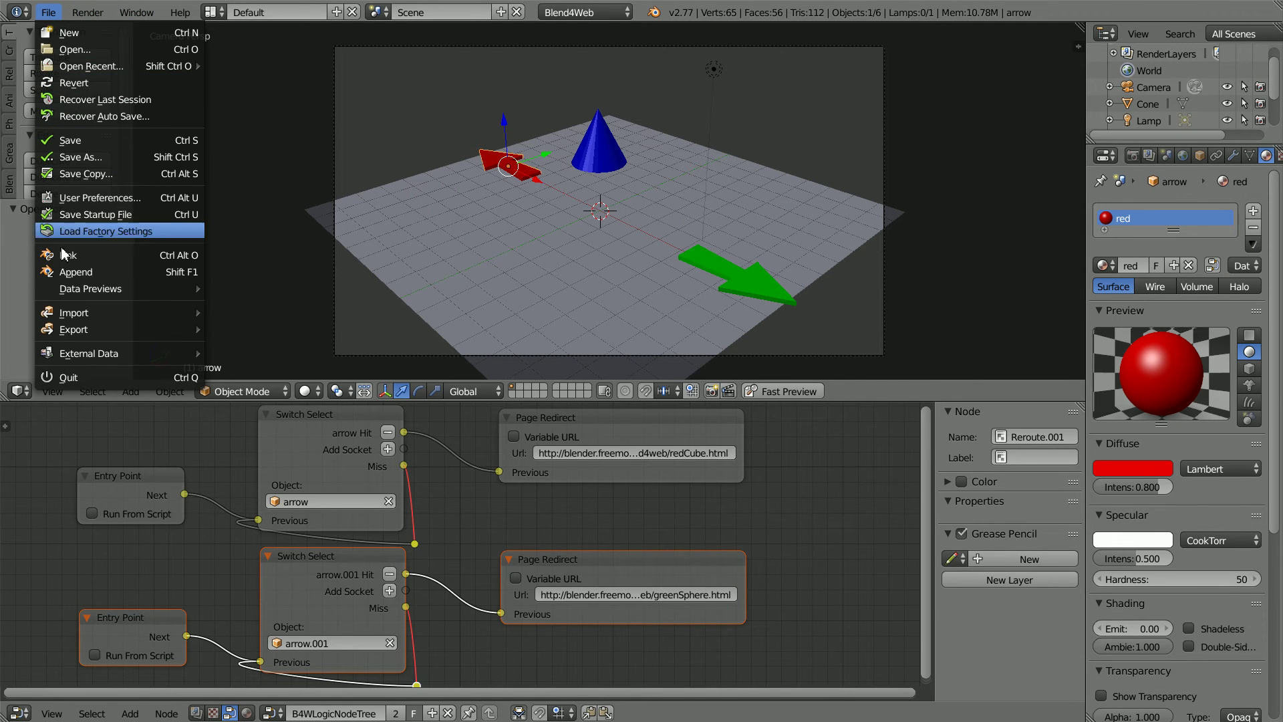
left_click(121, 276)
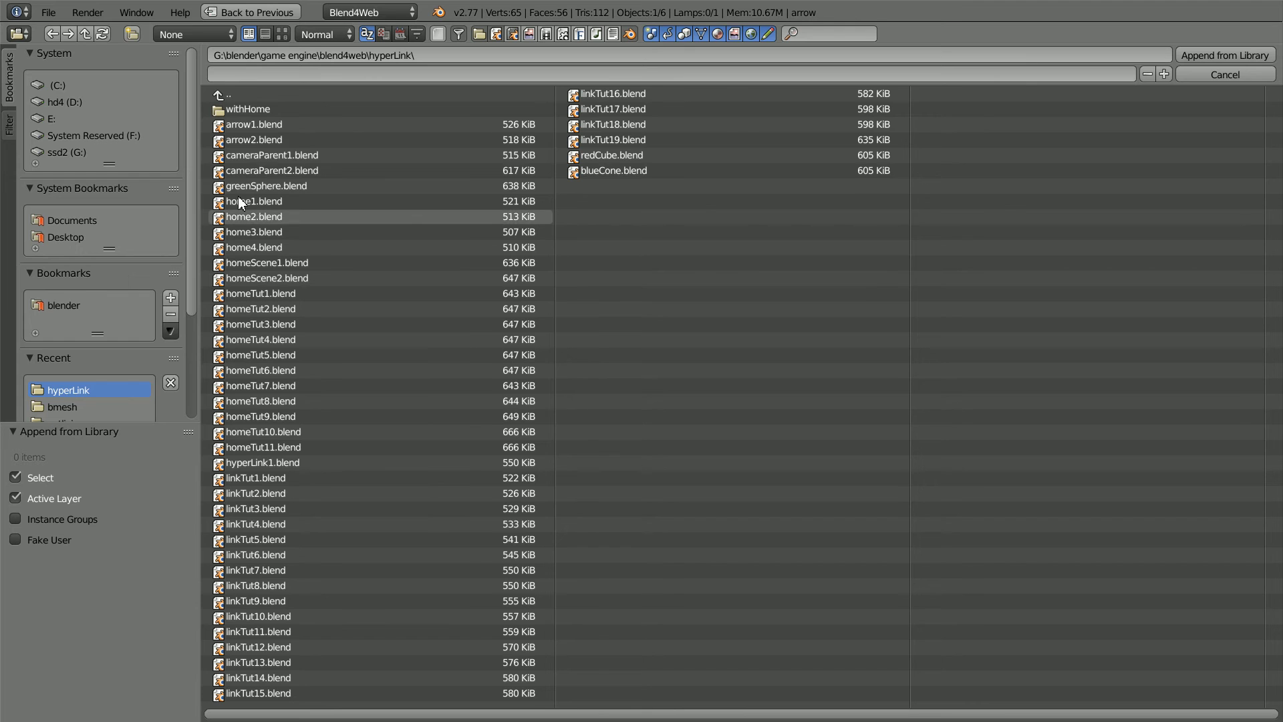
left_click(247, 109)
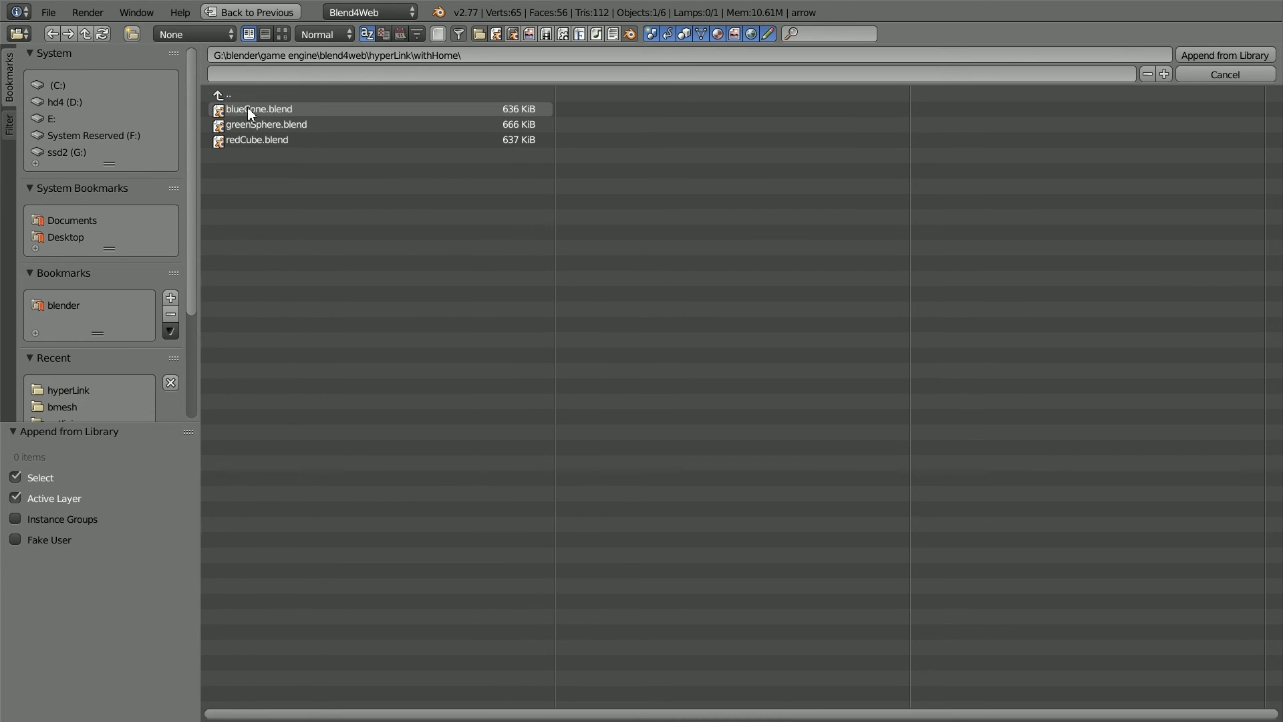
left_click(290, 126)
left_click(242, 217)
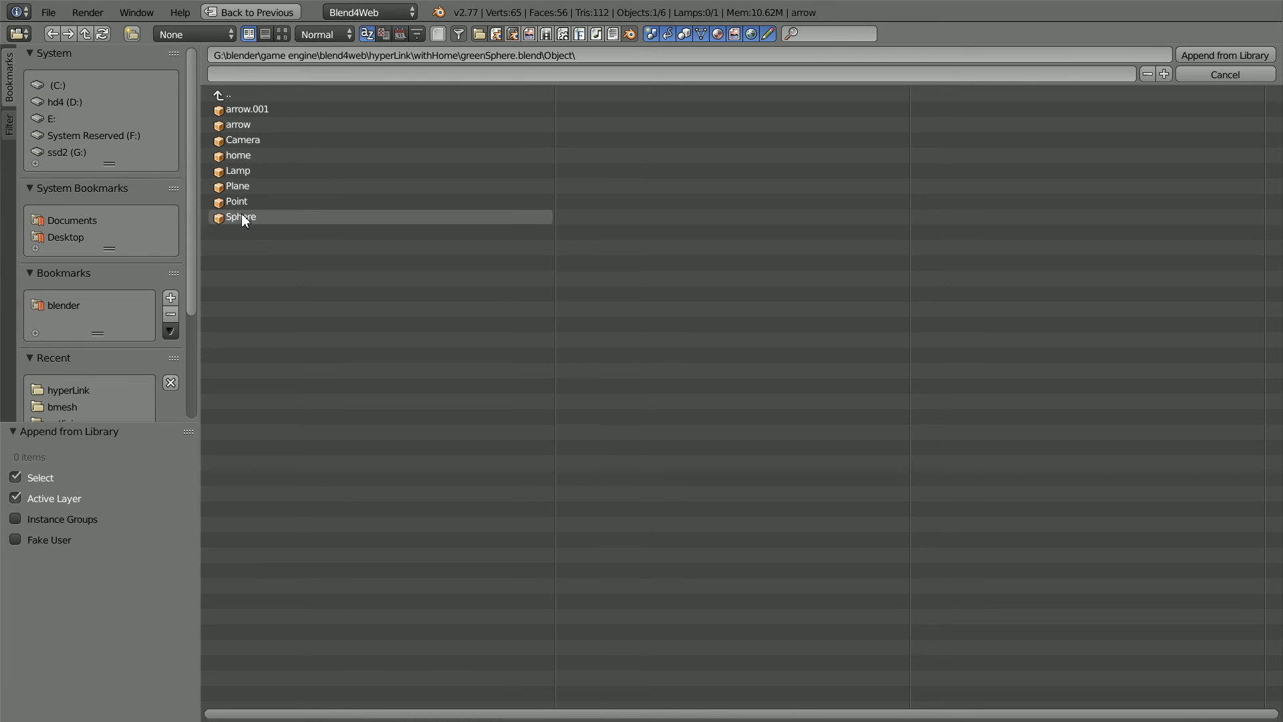
left_click(243, 157)
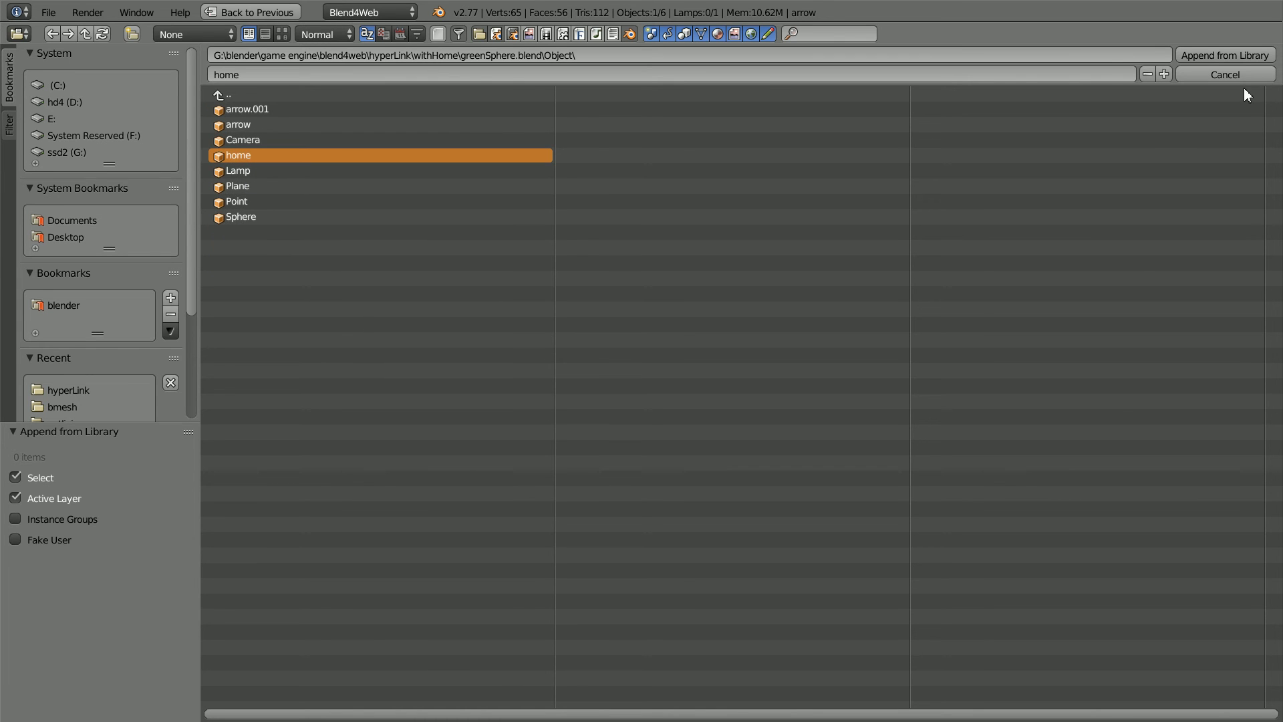
left_click(1224, 56)
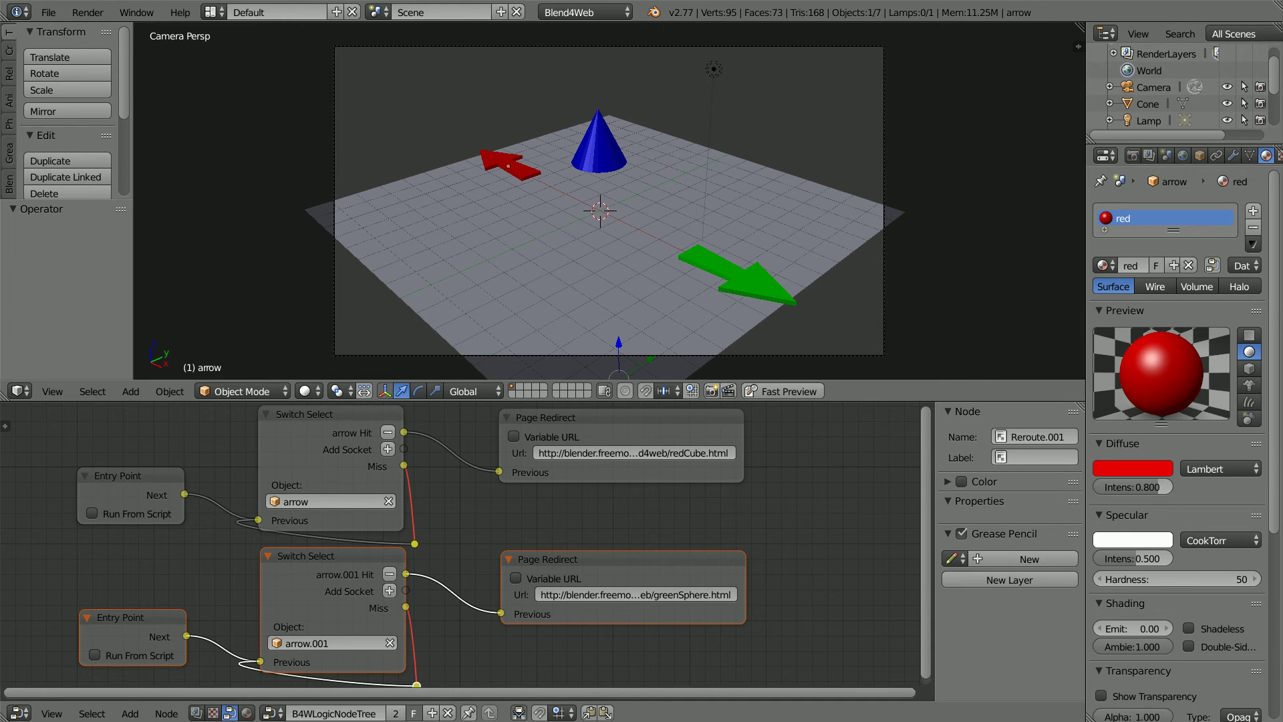
scroll(1273, 121, "down", 3)
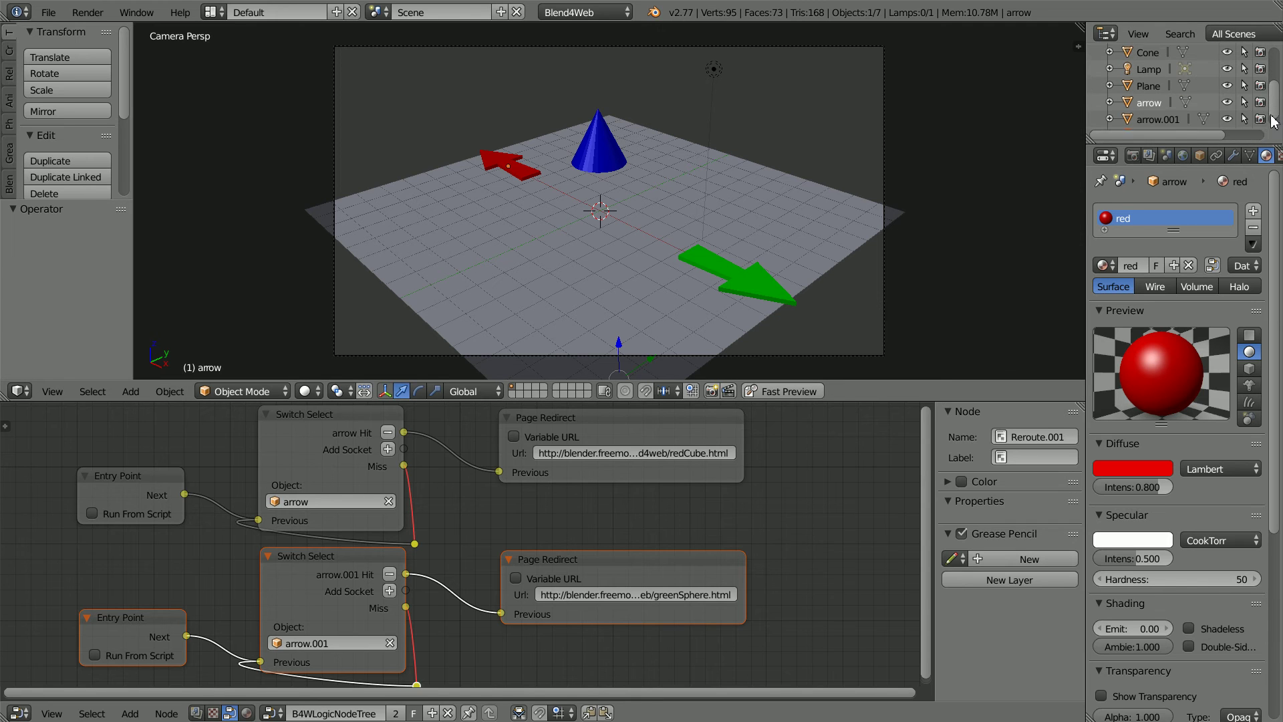
scroll(1273, 121, "down", 1)
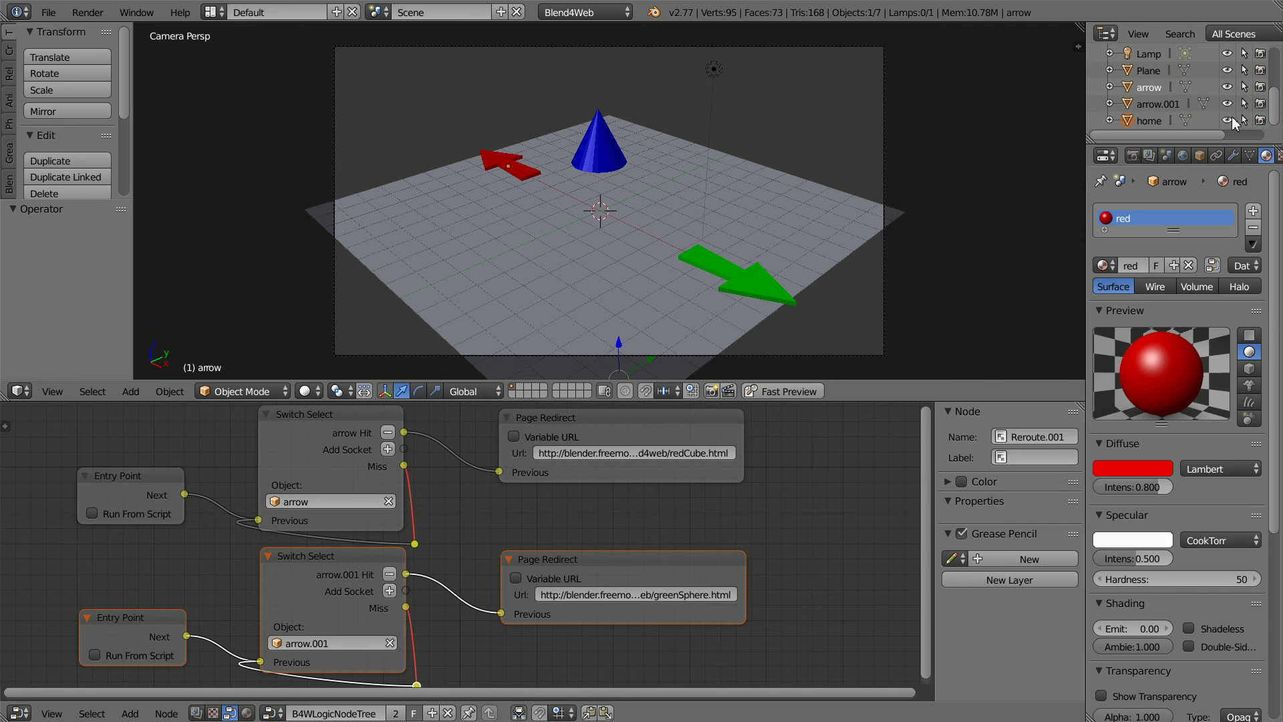
Step: Make the Camera the parent of the appended 'home' object, placing it lower right
left_click(1151, 121)
left_click(1199, 156)
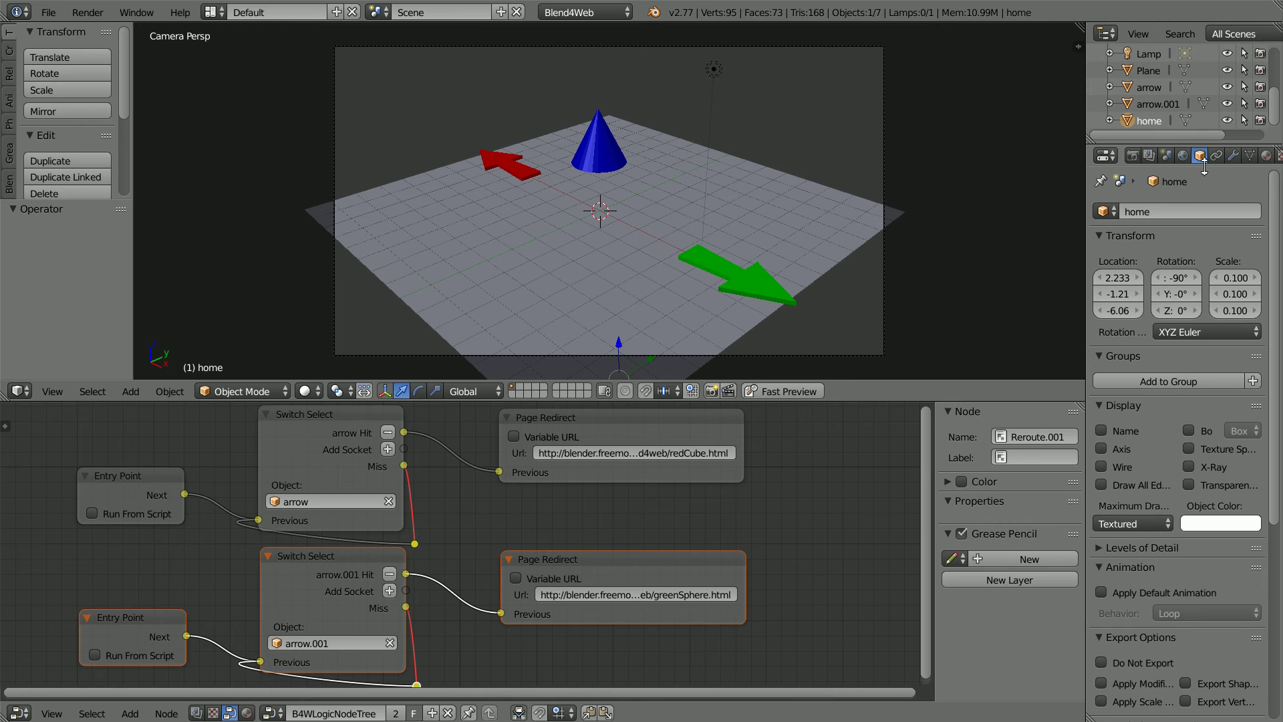
scroll(1178, 451, "down", 2)
scroll(1178, 452, "down", 5)
scroll(1203, 592, "down", 1)
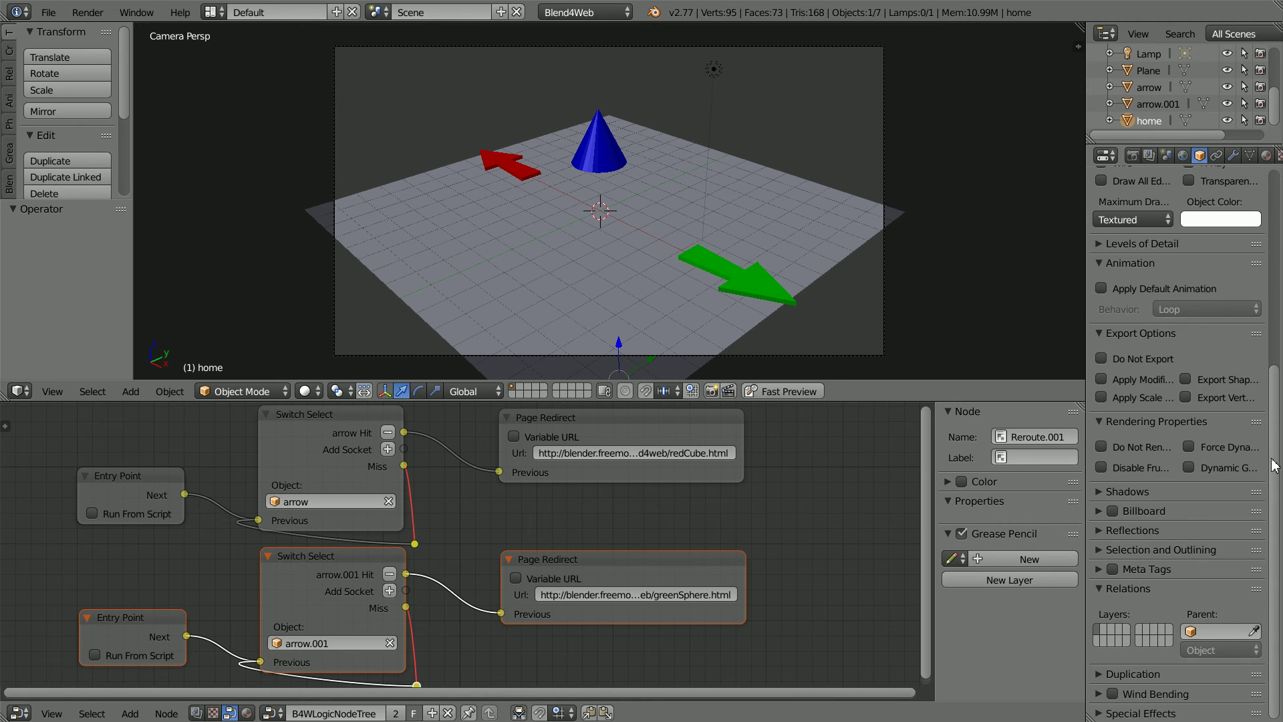
left_click(1213, 632)
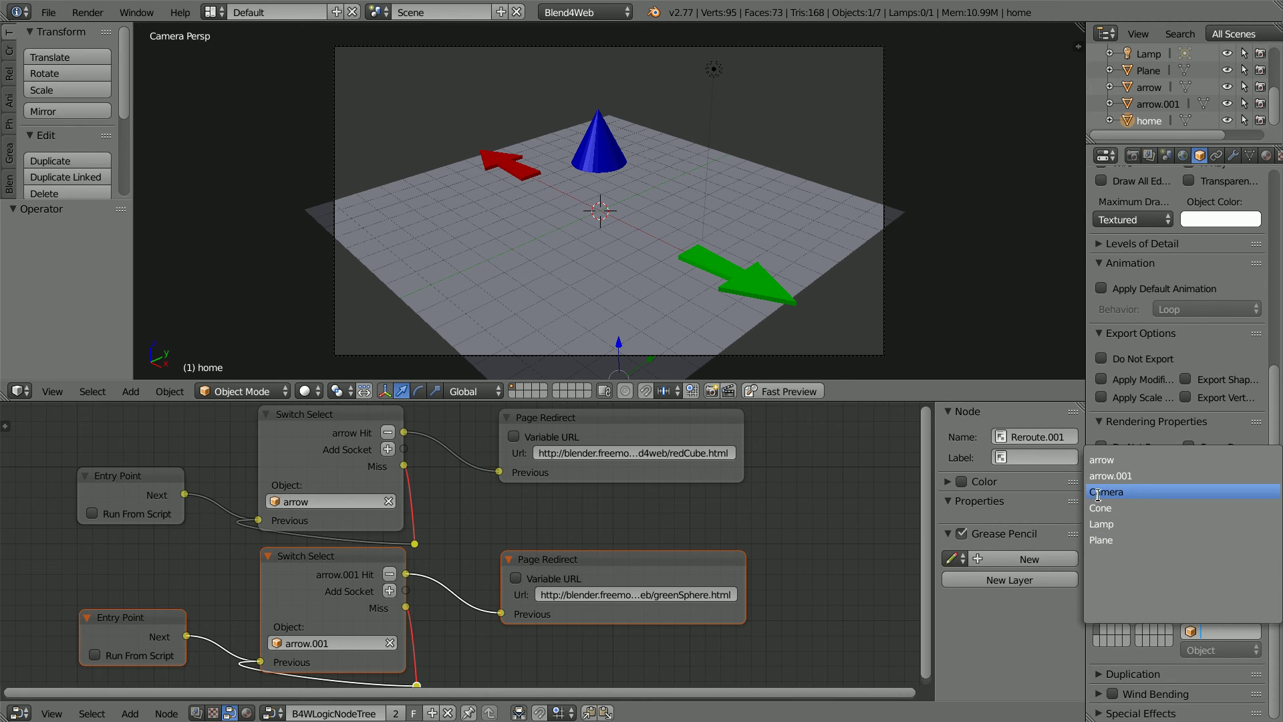
left_click(1143, 491)
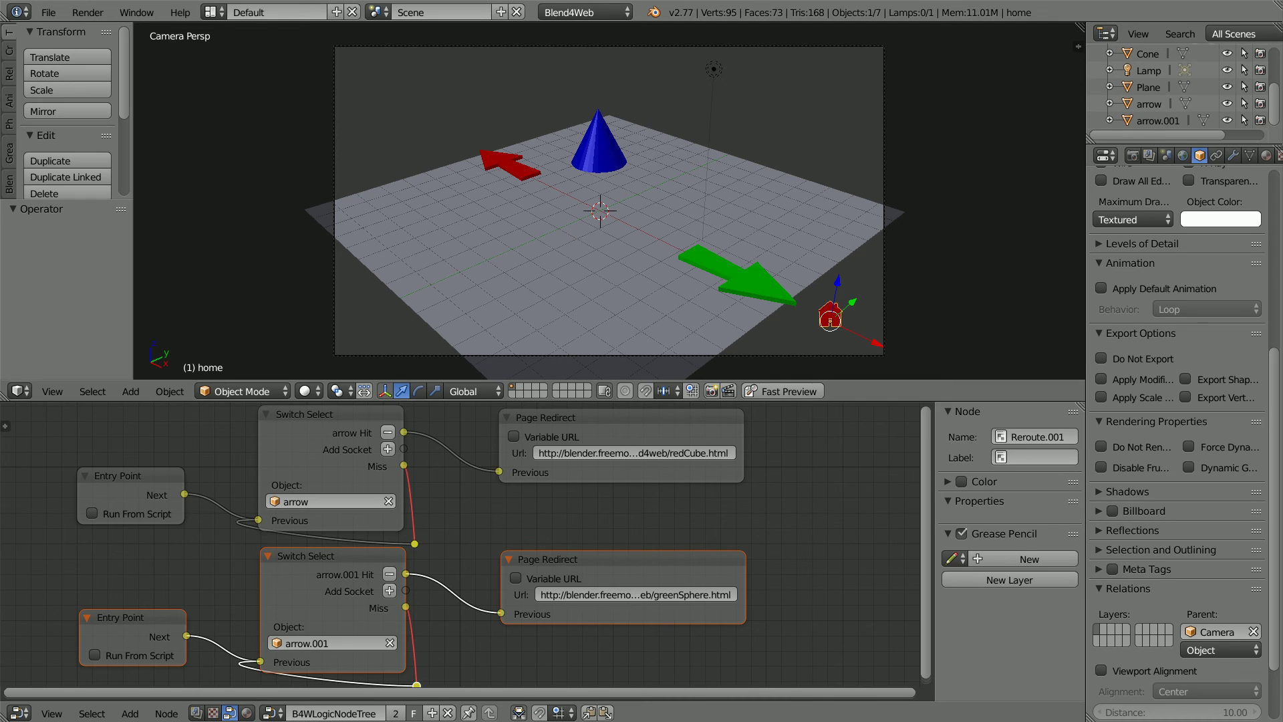
left_click_drag(925, 437, 905, 579)
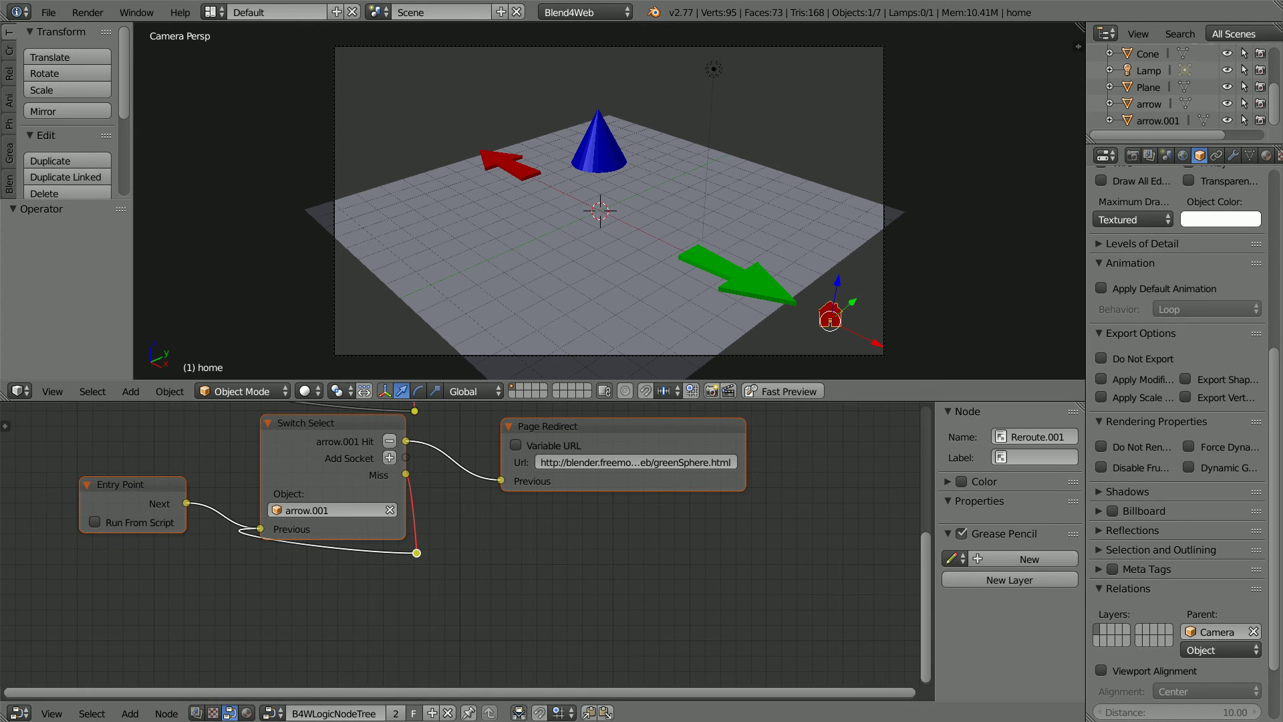
left_click(169, 713)
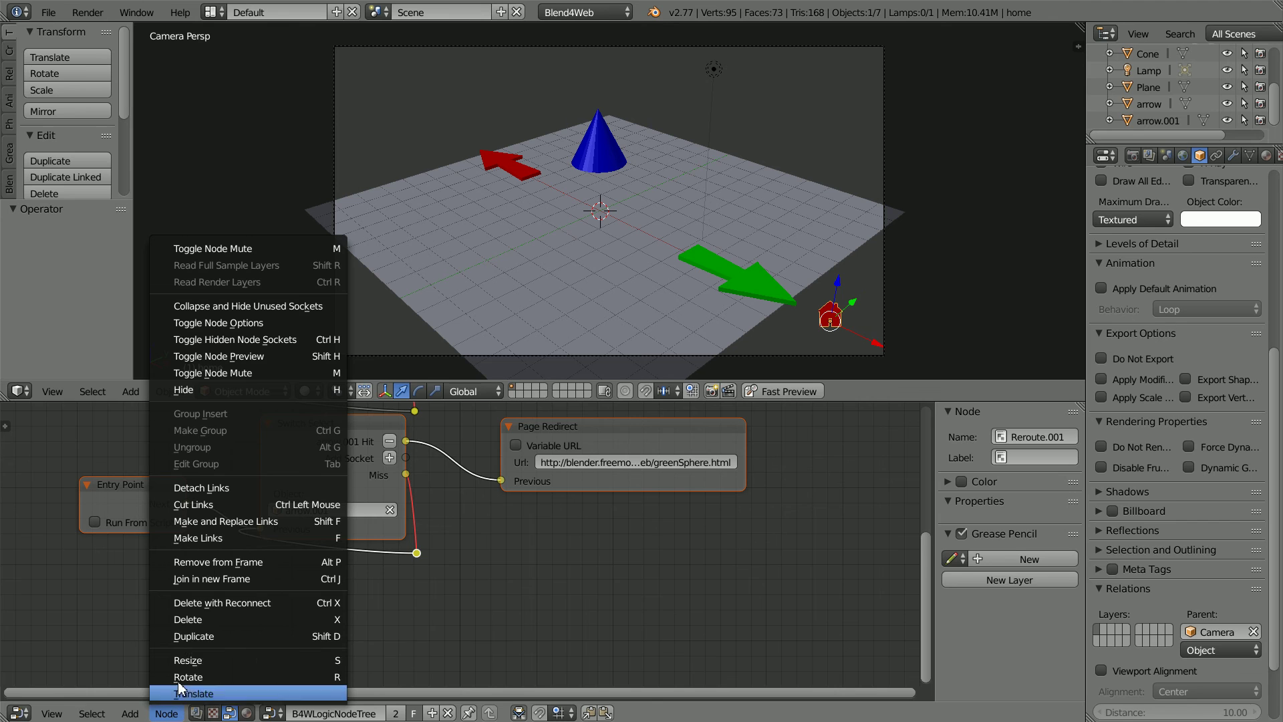
left_click(248, 635)
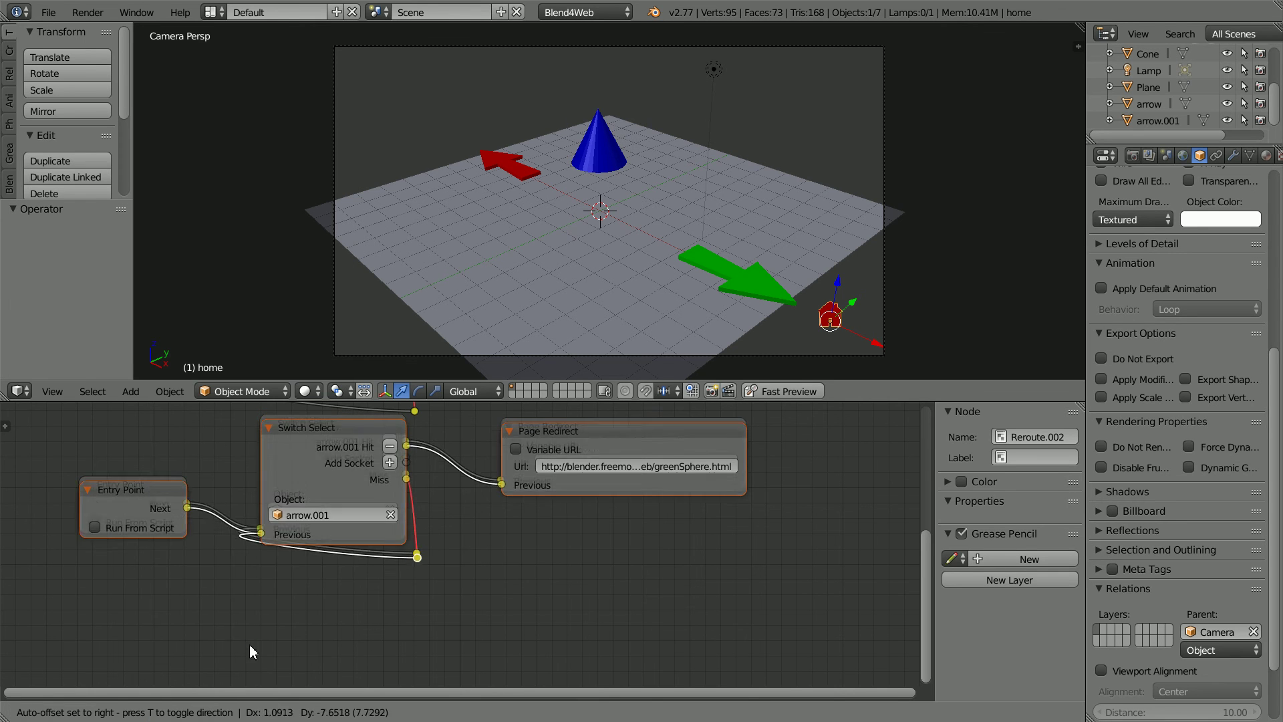
left_click(248, 479)
left_click(330, 651)
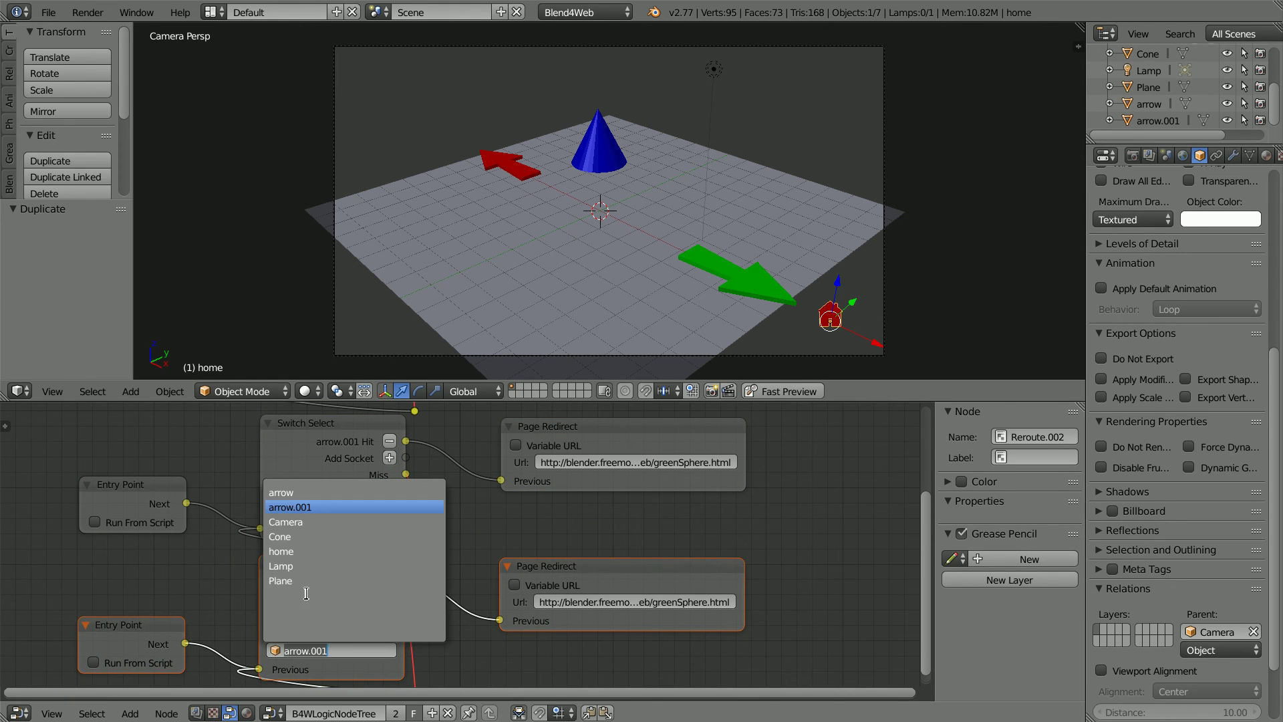
left_click(322, 544)
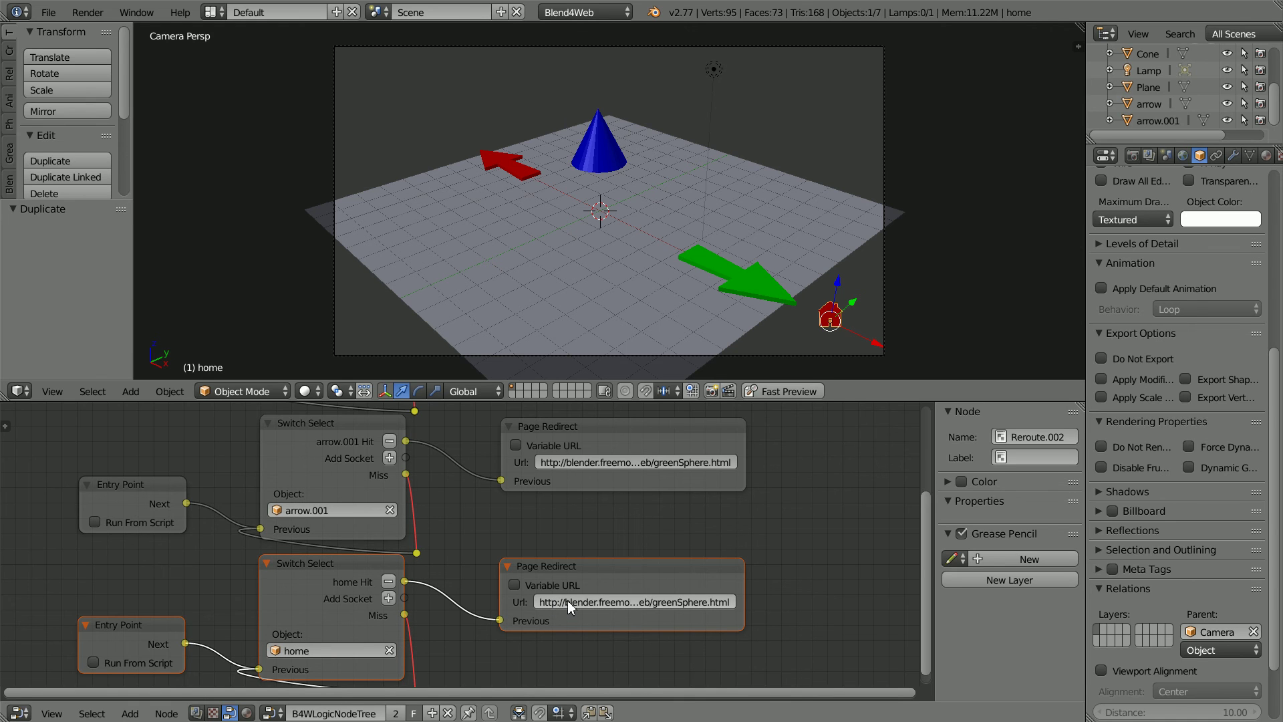
left_click(586, 602)
type("http://blender.freemovies.co.uk/web-gallery/")
key("Return")
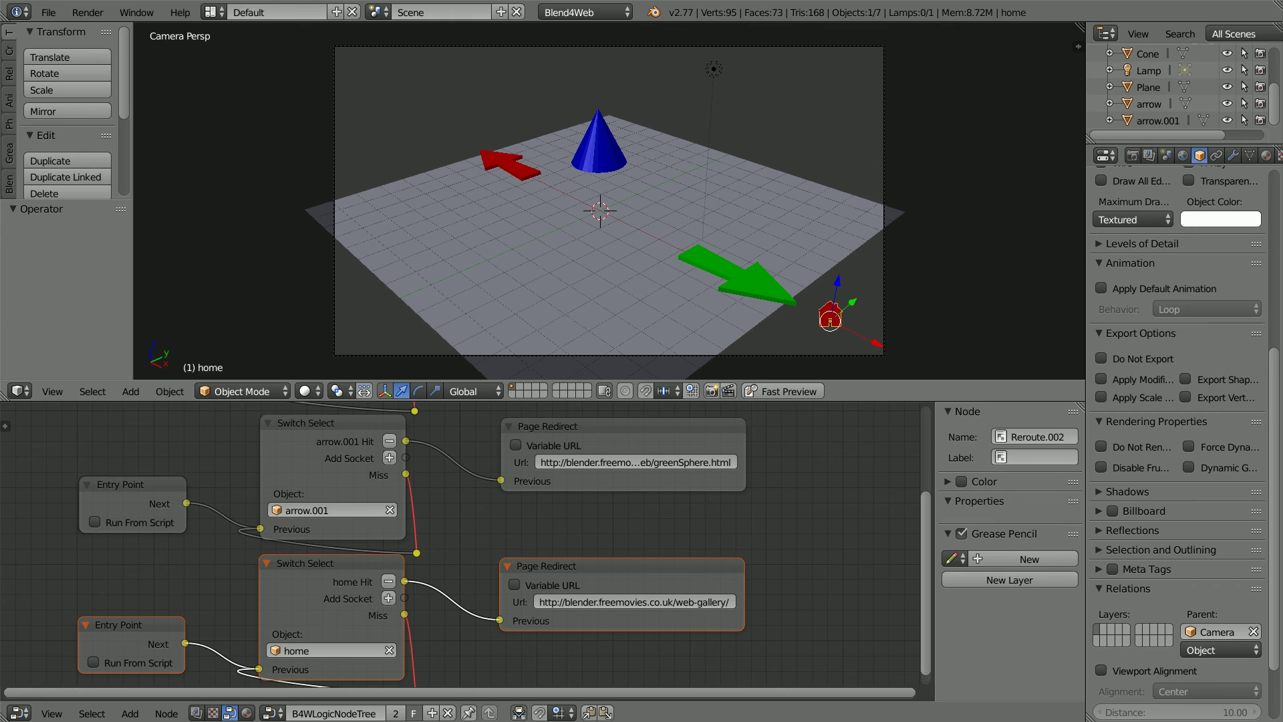
Step: Add a point lamp and parent it to the Camera
left_click(130, 392)
mouse_move(154, 181)
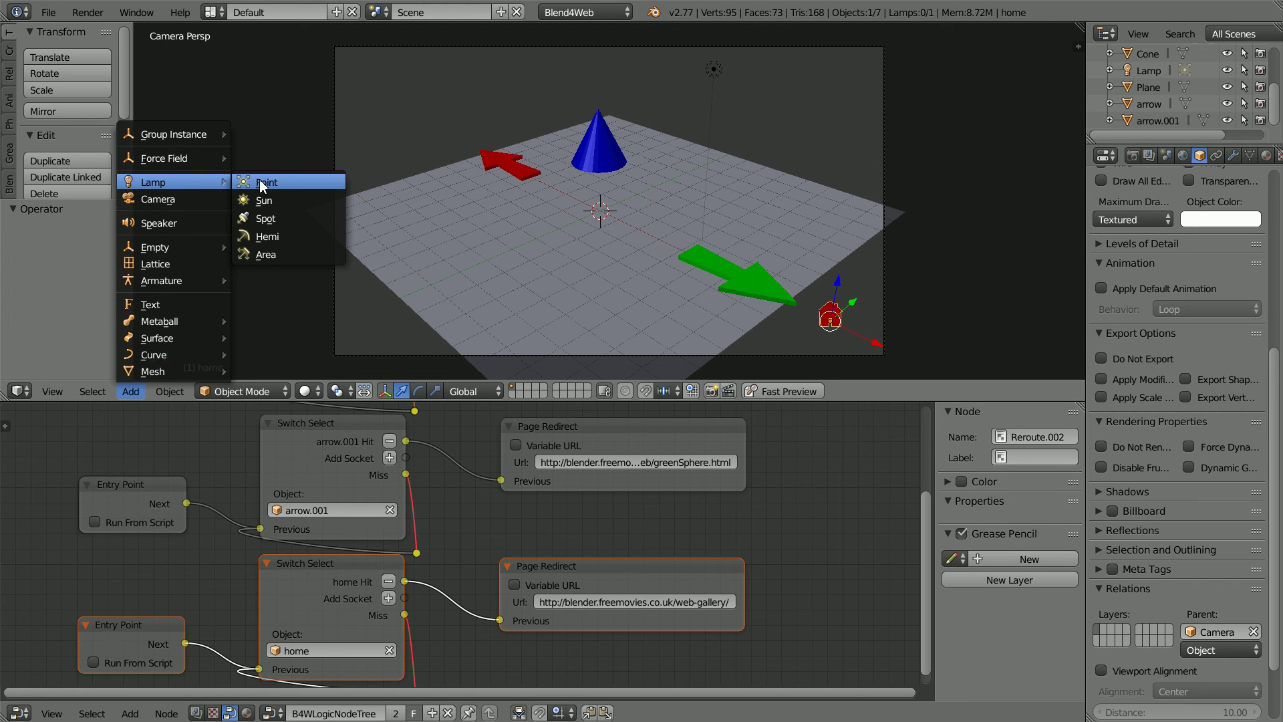
left_click(261, 184)
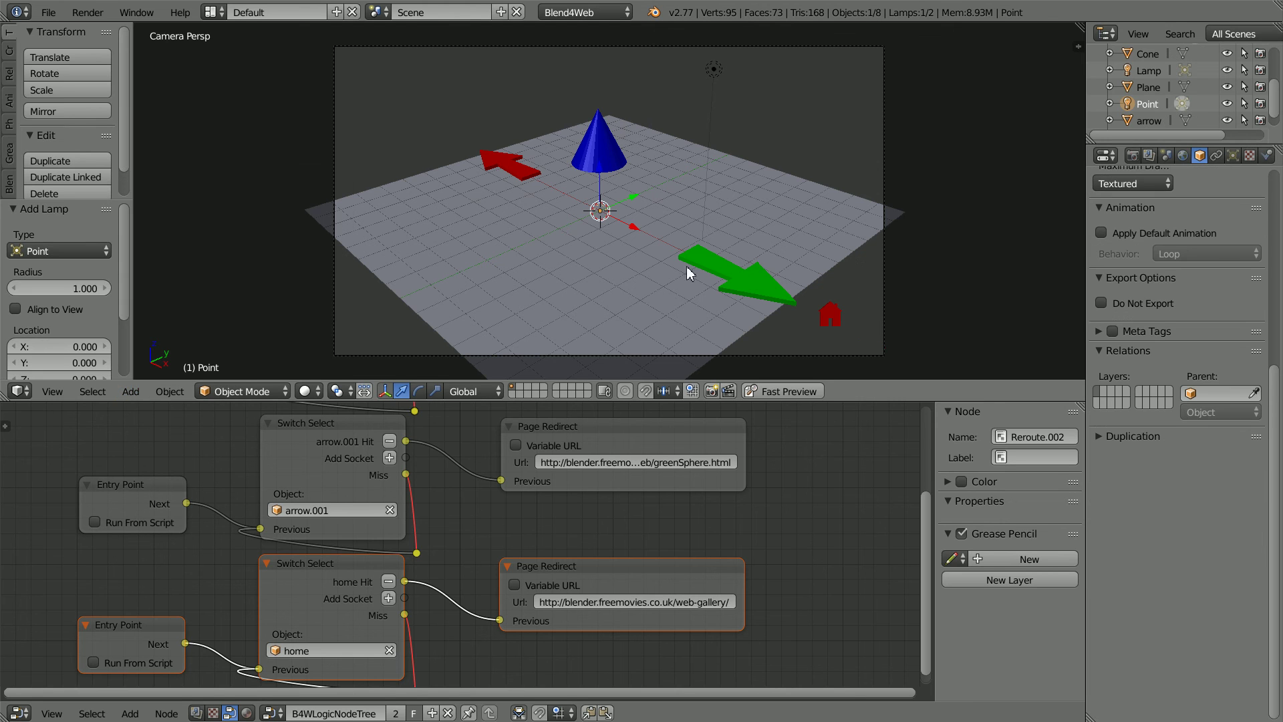
left_click(1215, 392)
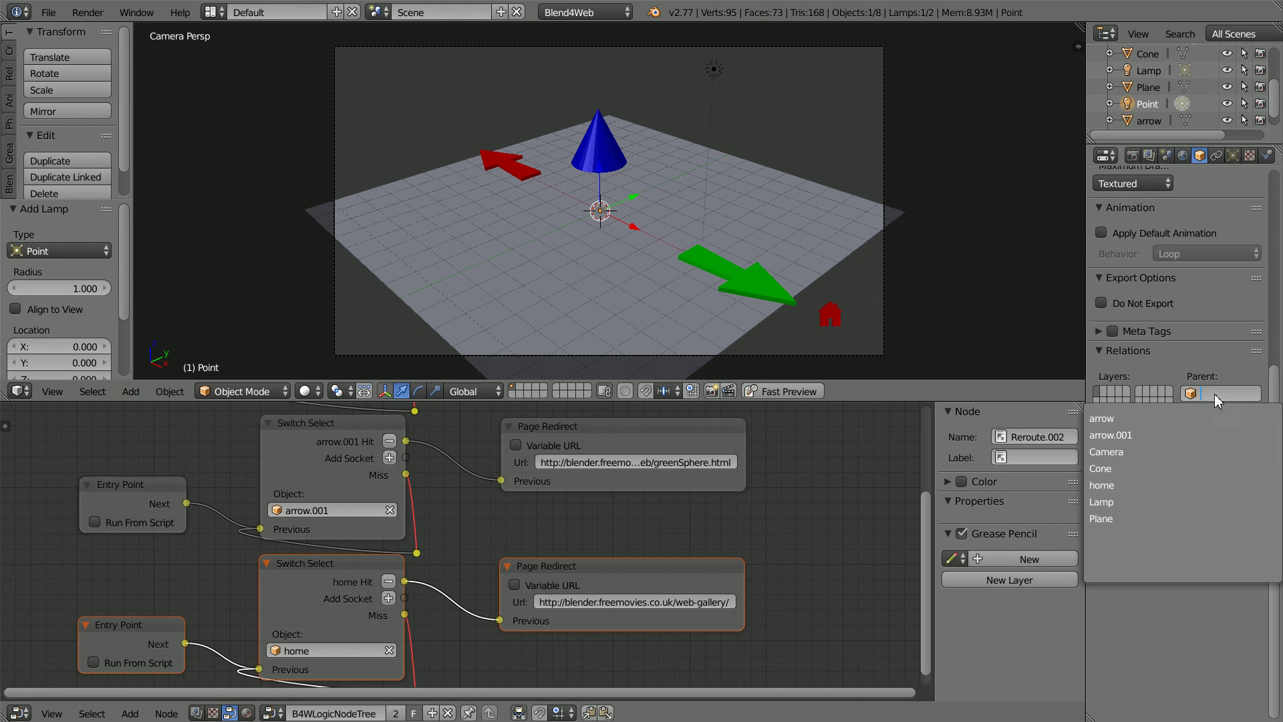
left_click(1144, 452)
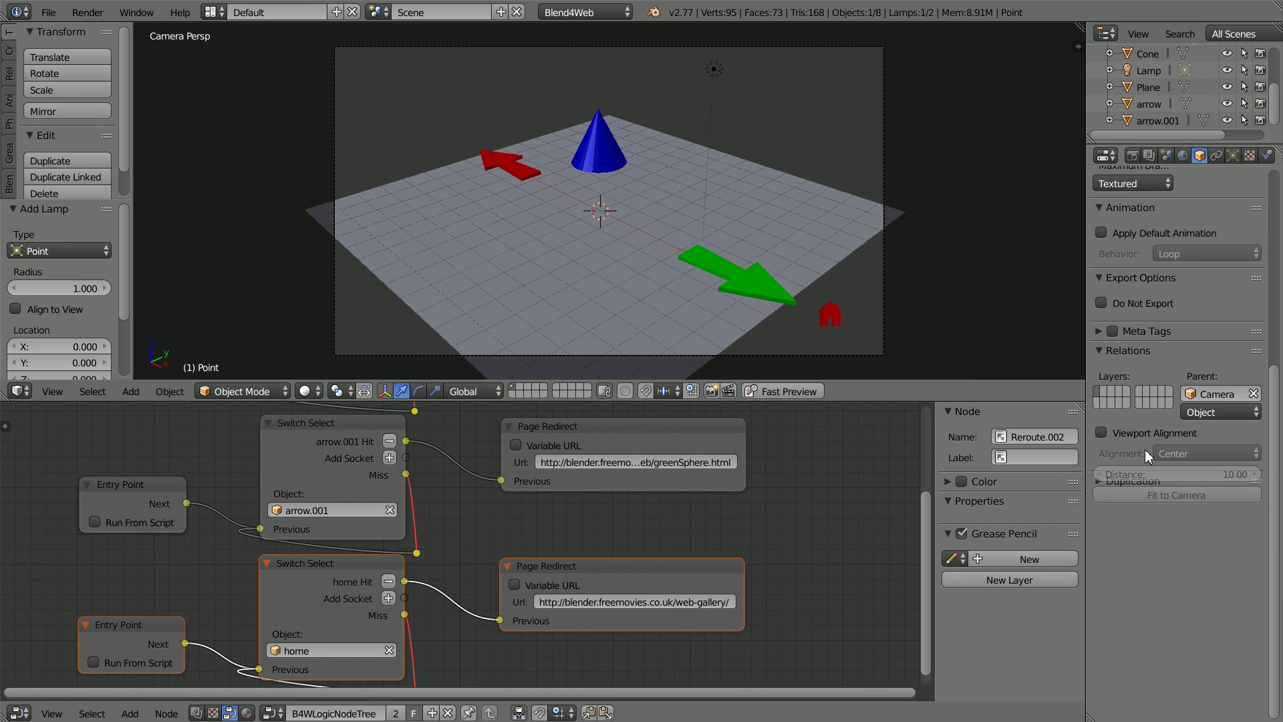
Step: Export the cone scene with Blend4Web as blueCone.html
left_click(47, 14)
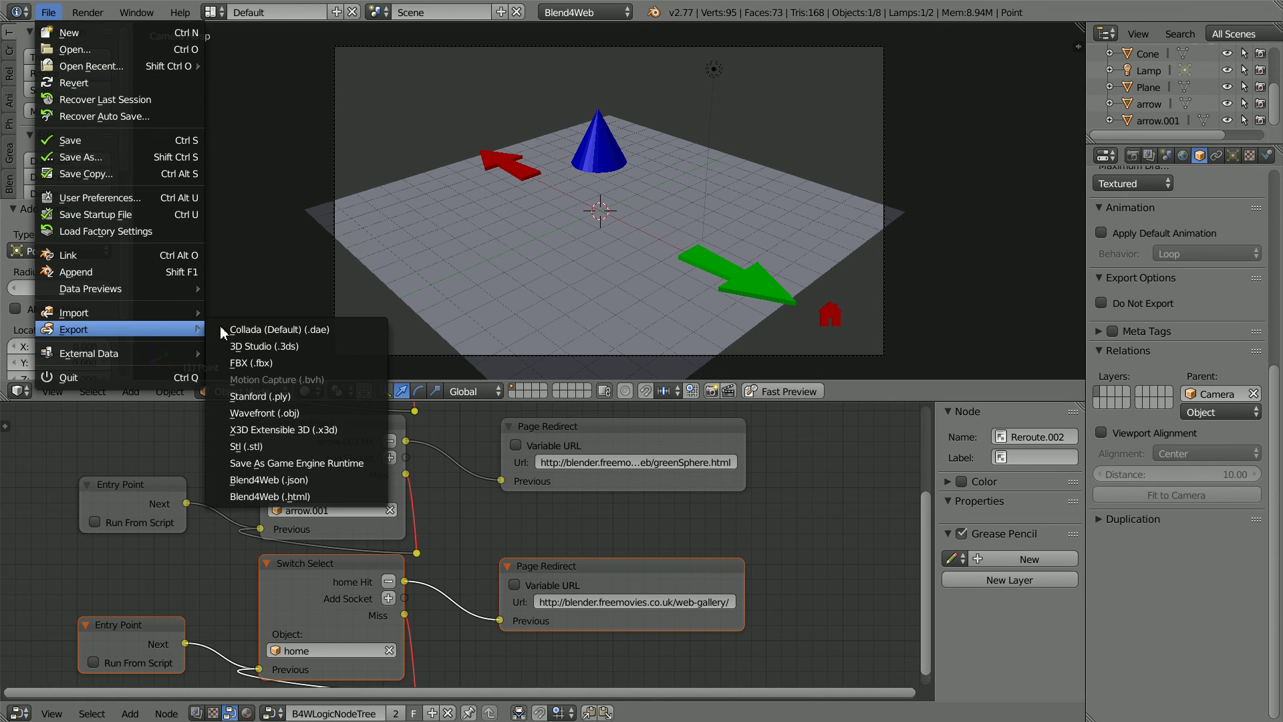
mouse_move(75, 329)
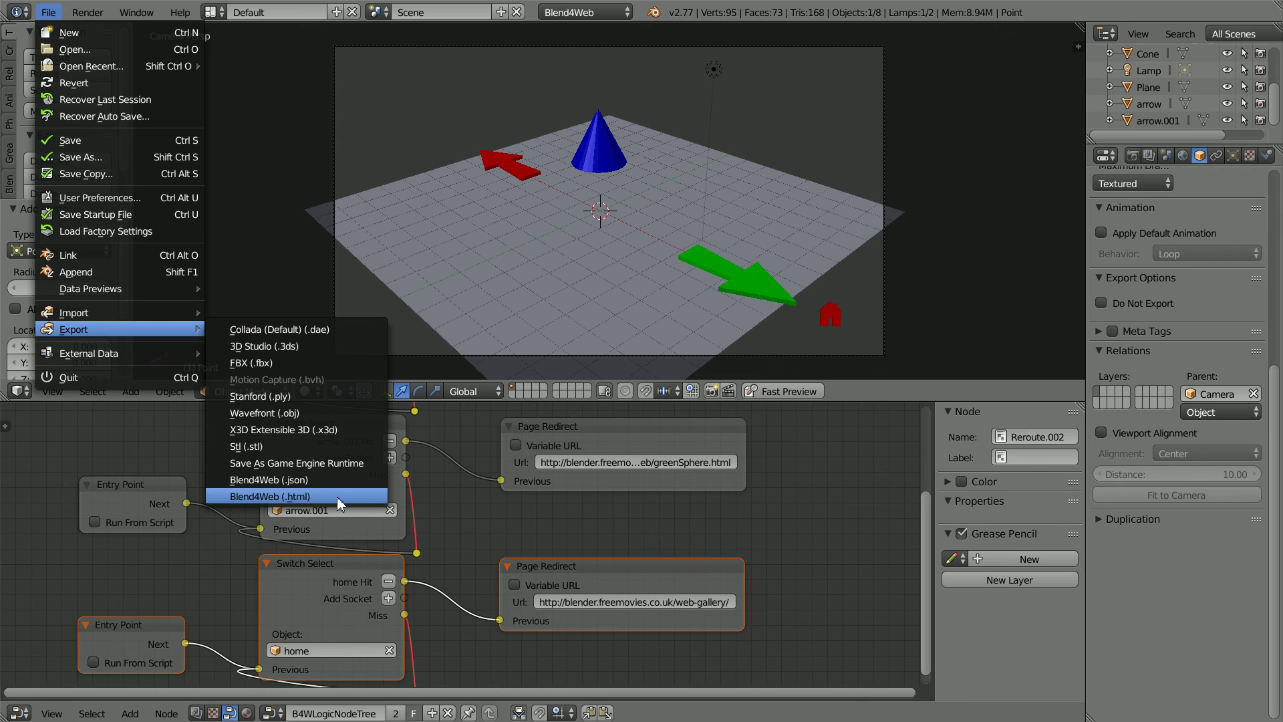
left_click(299, 499)
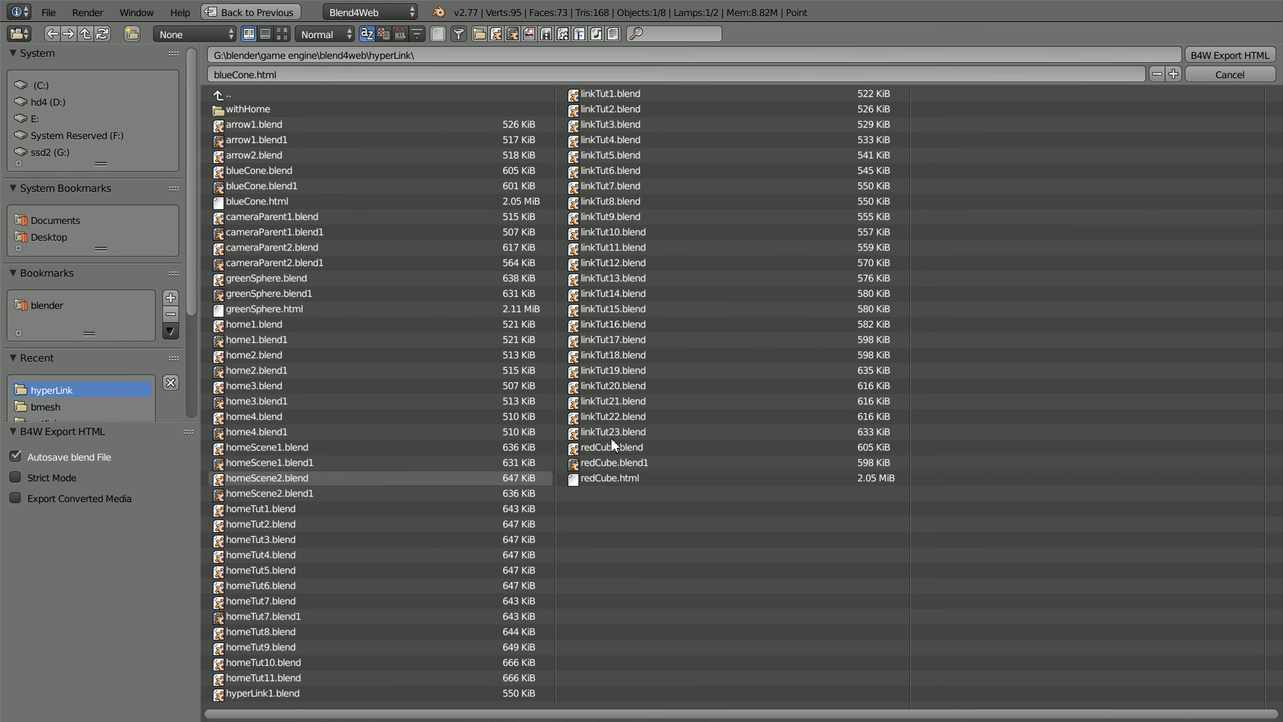
left_click(1228, 54)
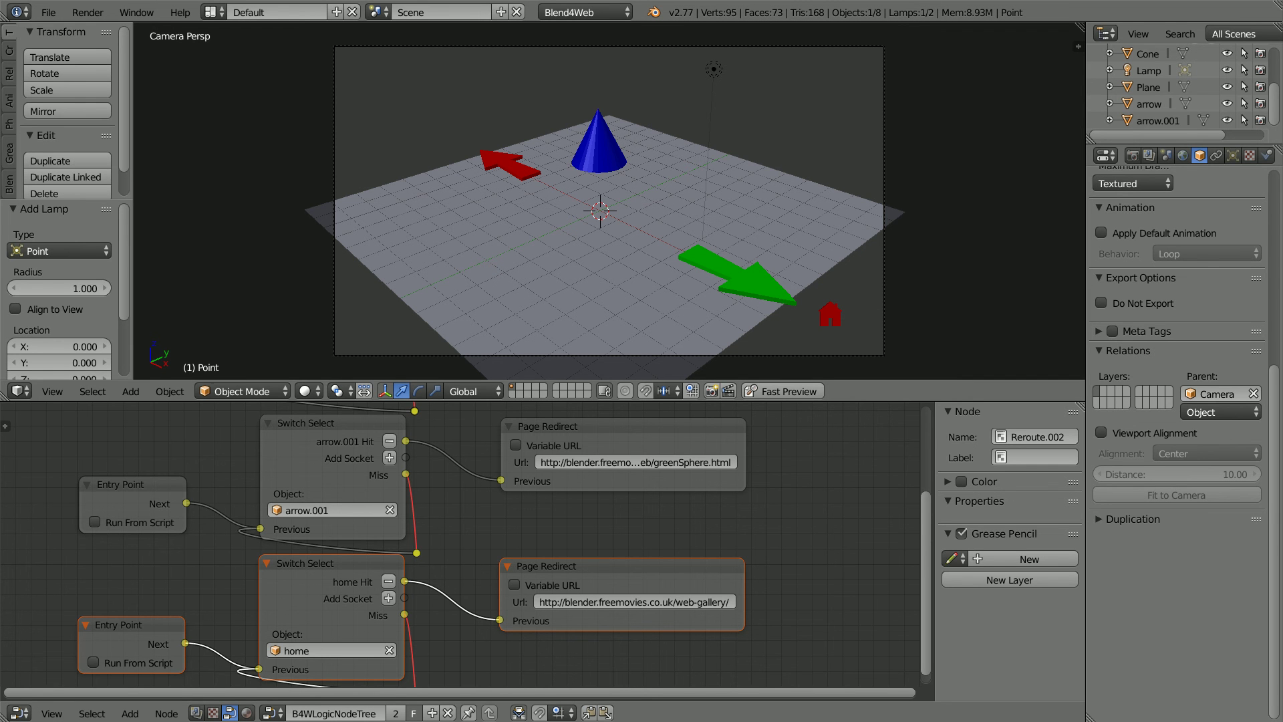
left_click(48, 14)
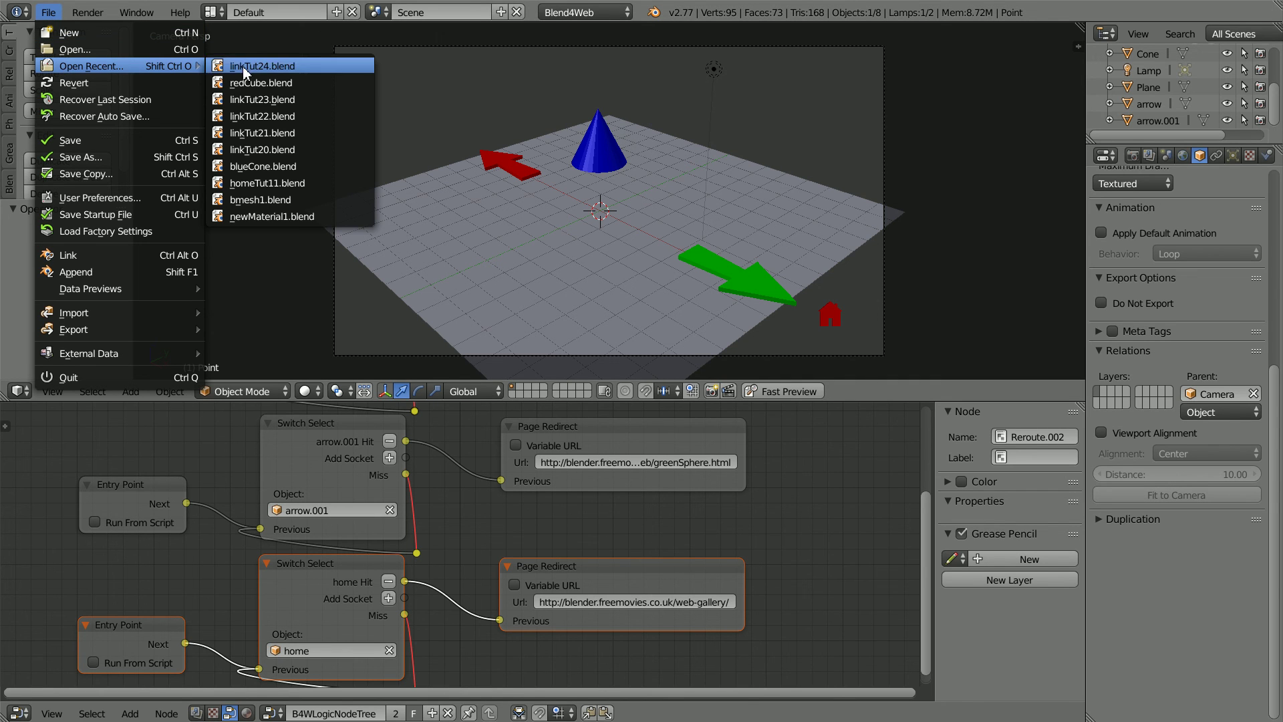
mouse_move(90, 67)
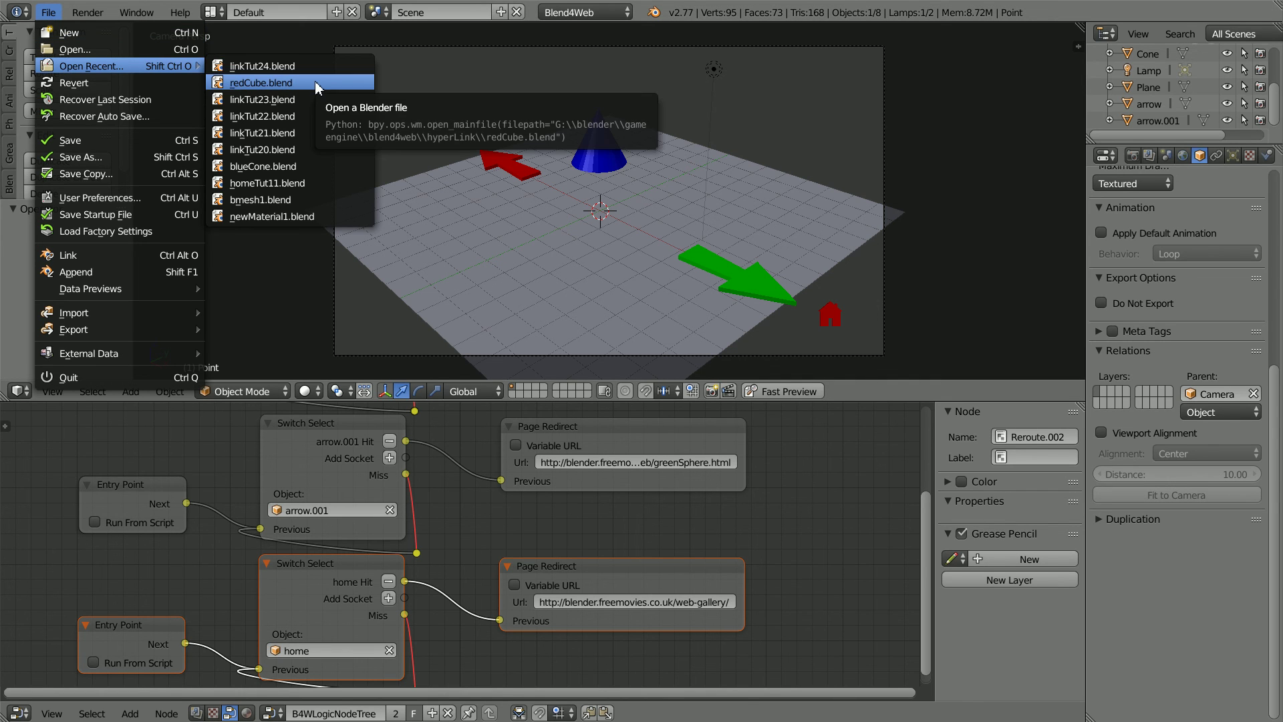
Step: Open redCube.blend from the recent files list
left_click(315, 82)
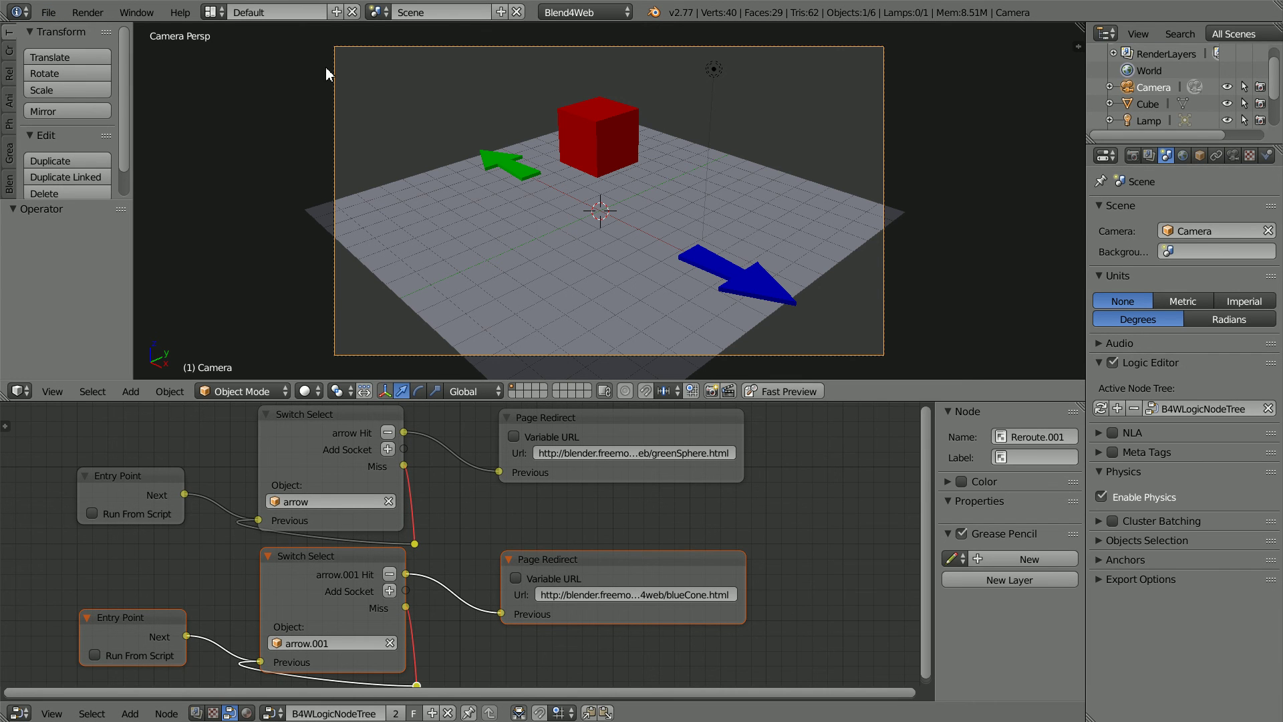